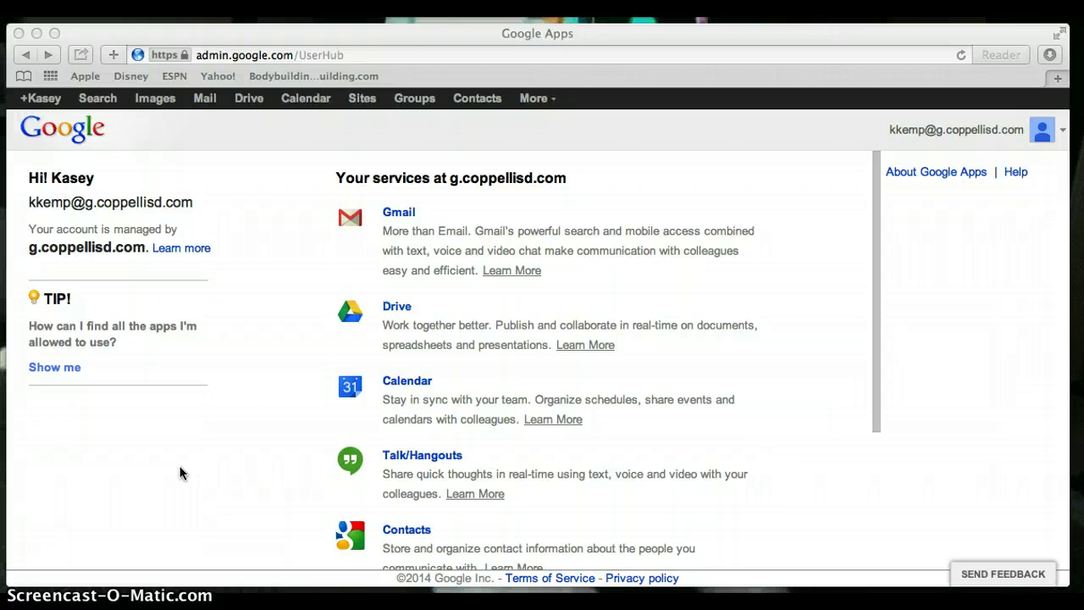
Open Google Drive and create a new blank spreadsheet
left_click(395, 309)
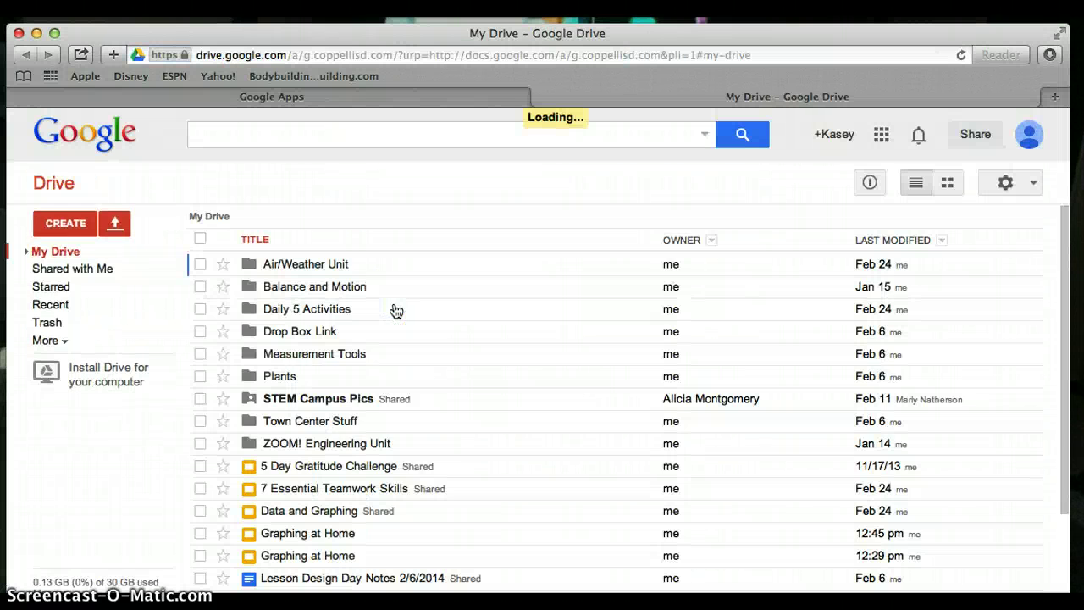
left_click(89, 224)
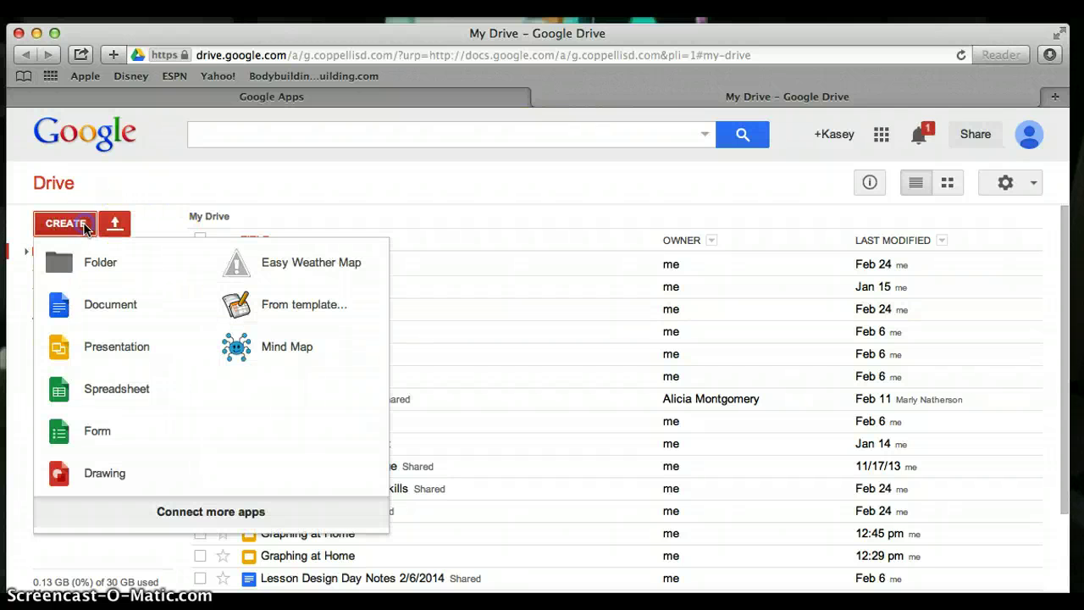
left_click(141, 386)
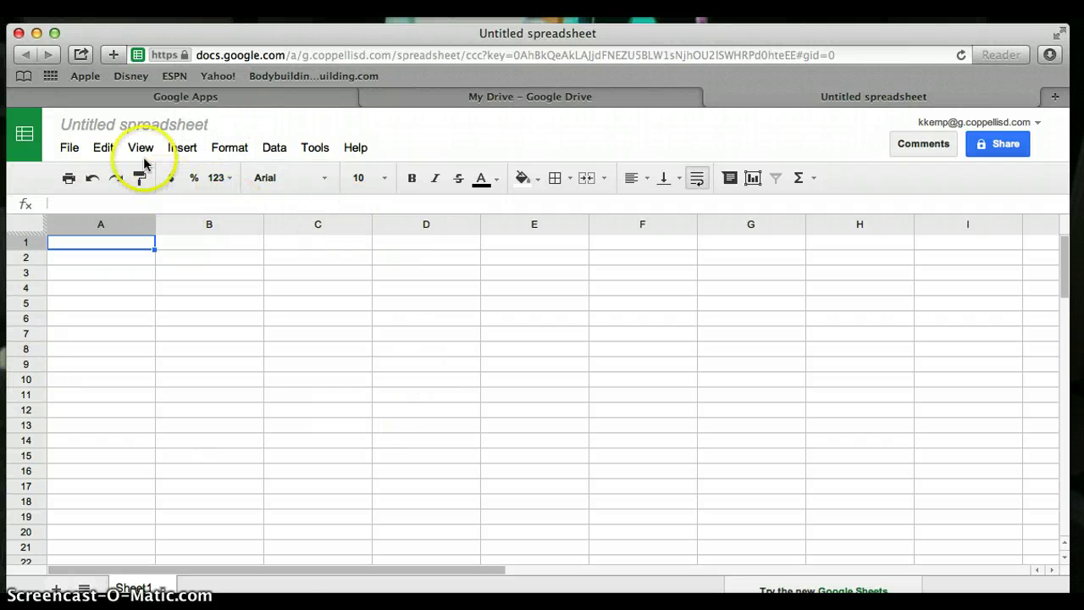
Rename the untitled spreadsheet as "My Survey Question"
left_click(138, 128)
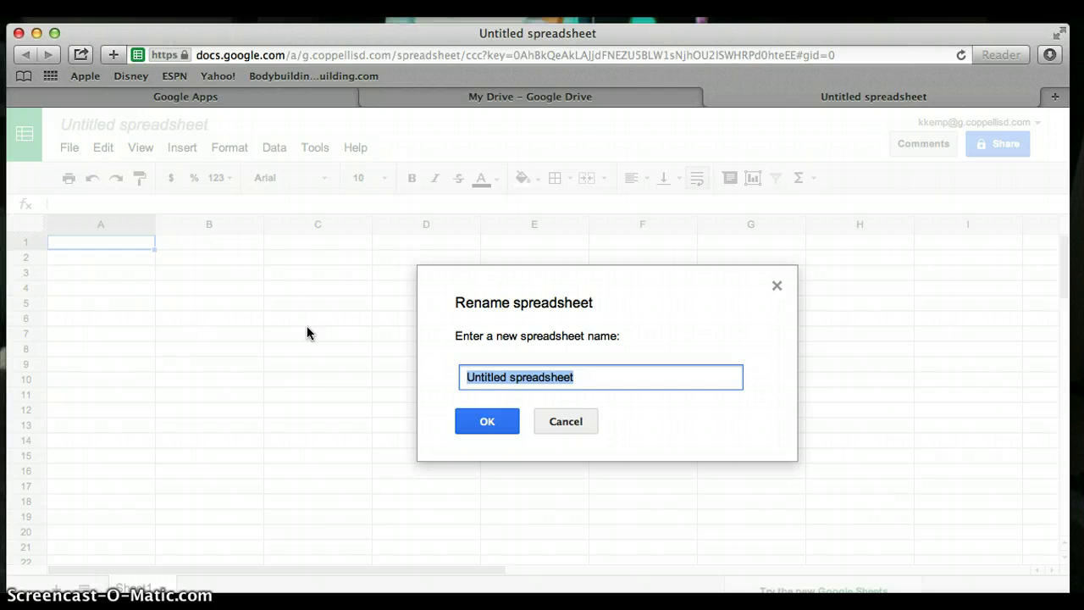
type("My")
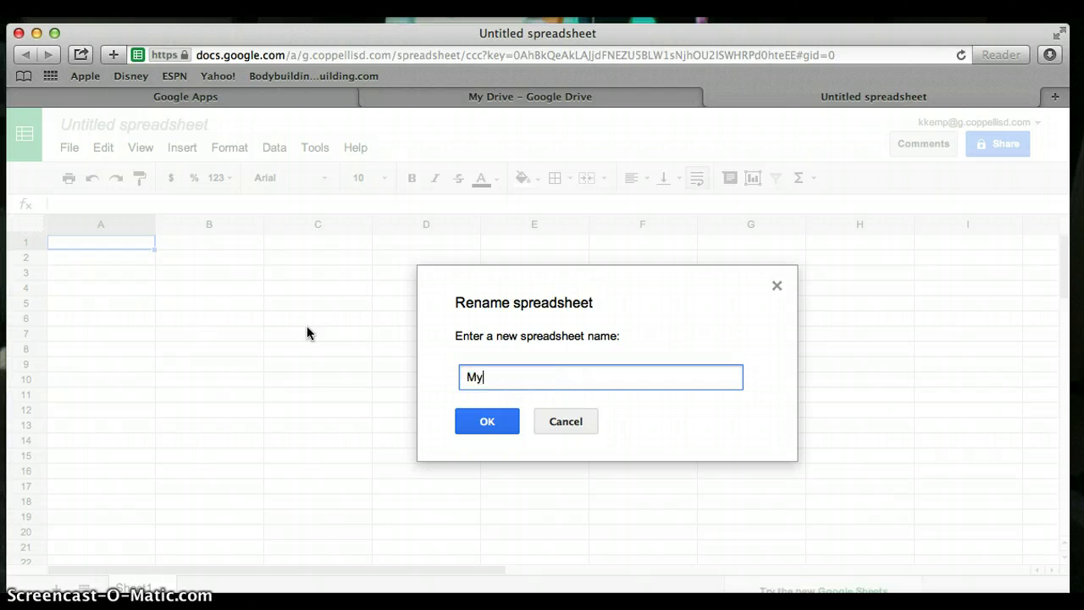
type(" Survey Question")
left_click(456, 438)
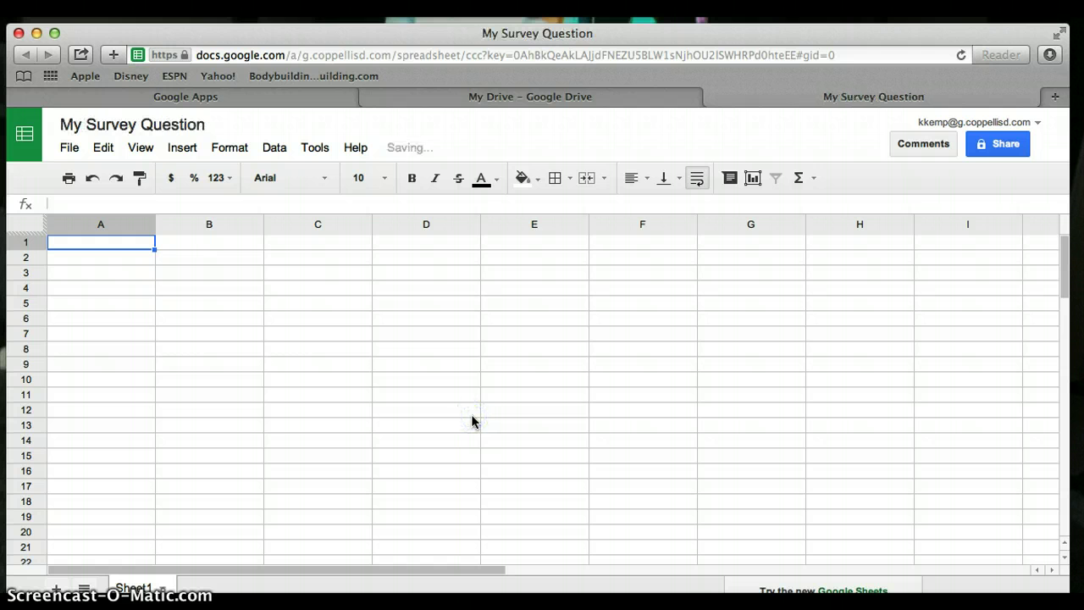
Enter the survey question "What is your favorite sport?" in cell A1
left_click(134, 248)
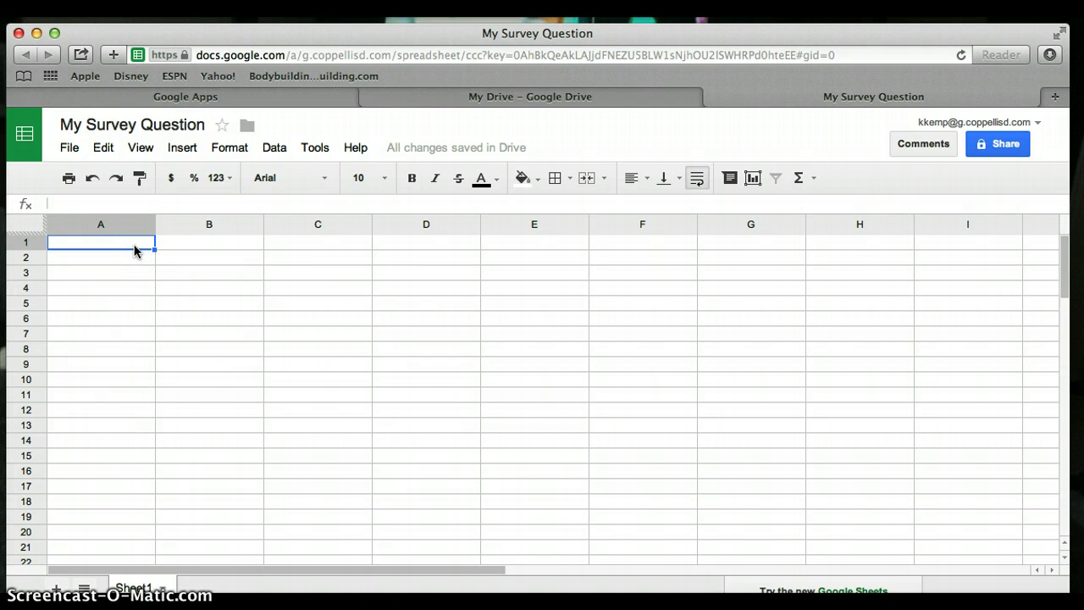
type("What is")
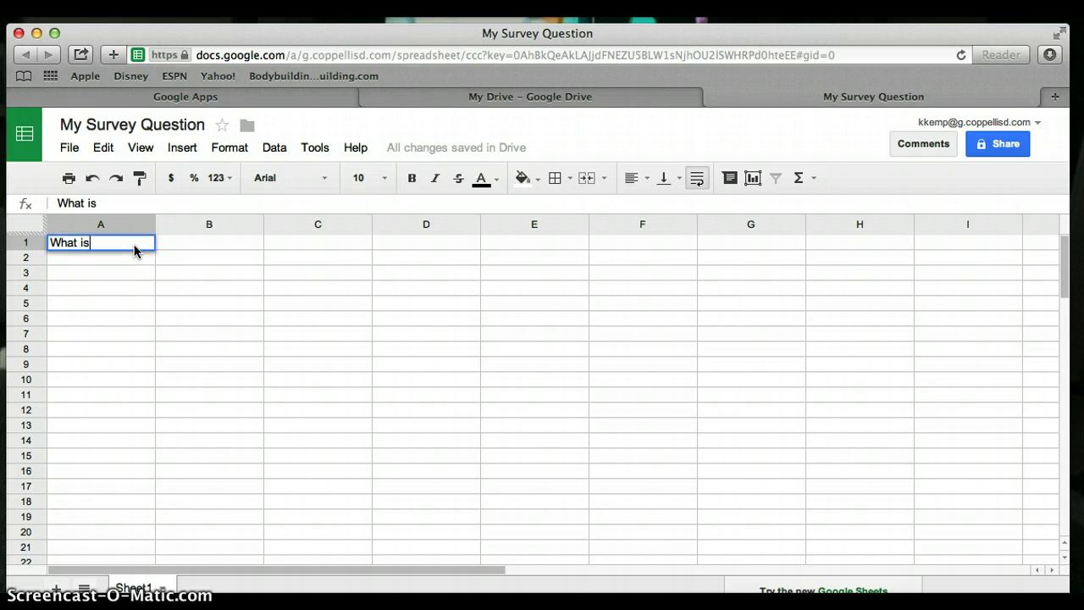
type(" your favorit")
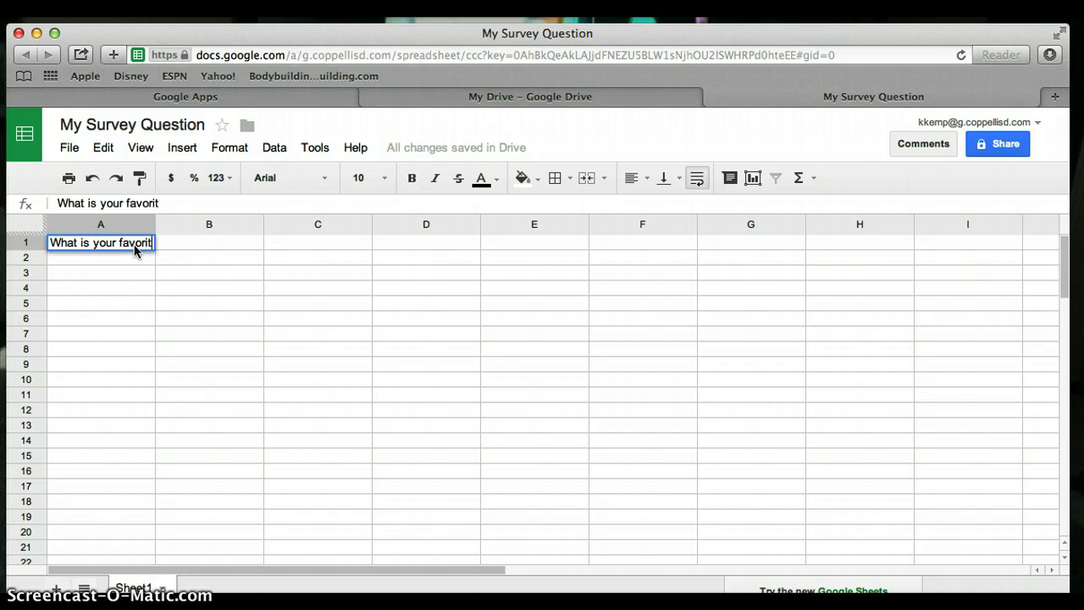
type("e sport?")
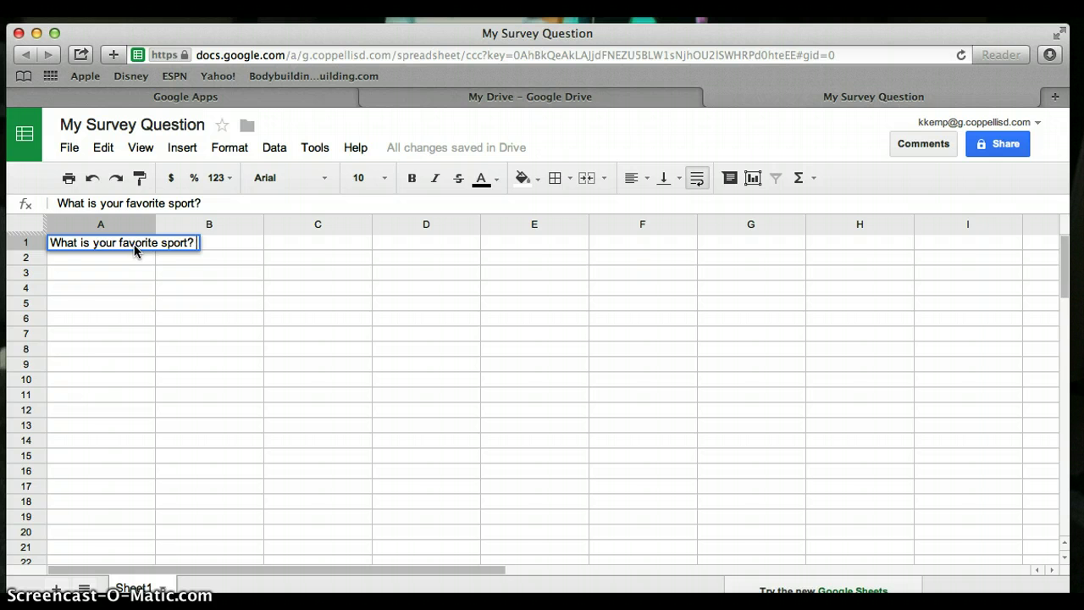
left_click(108, 272)
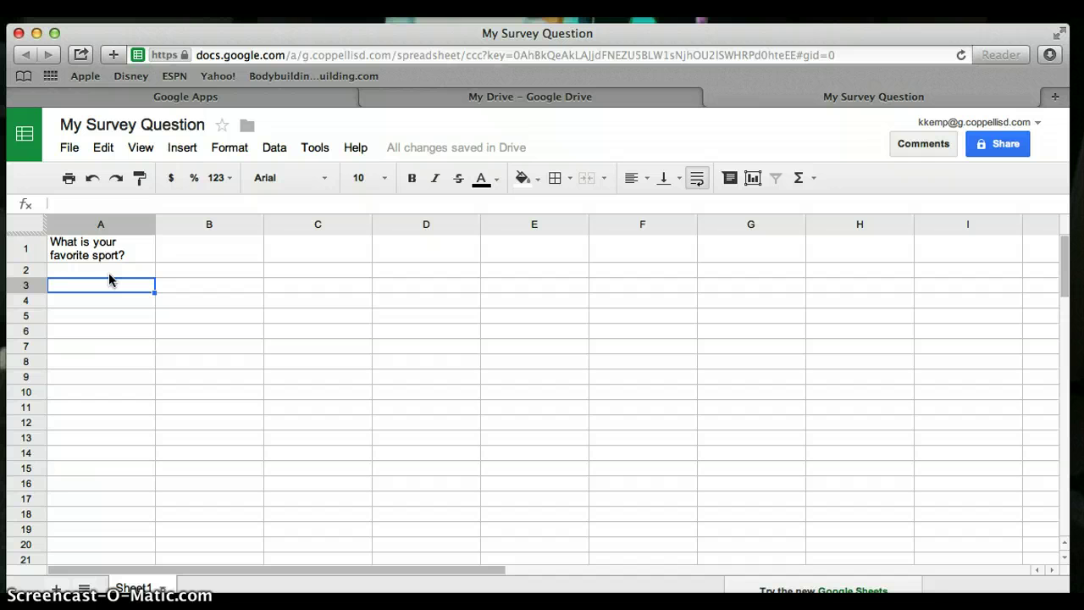
Apply borders to all cells in the range A3:B7 to form a two-column table
left_click_drag(111, 285, 167, 330)
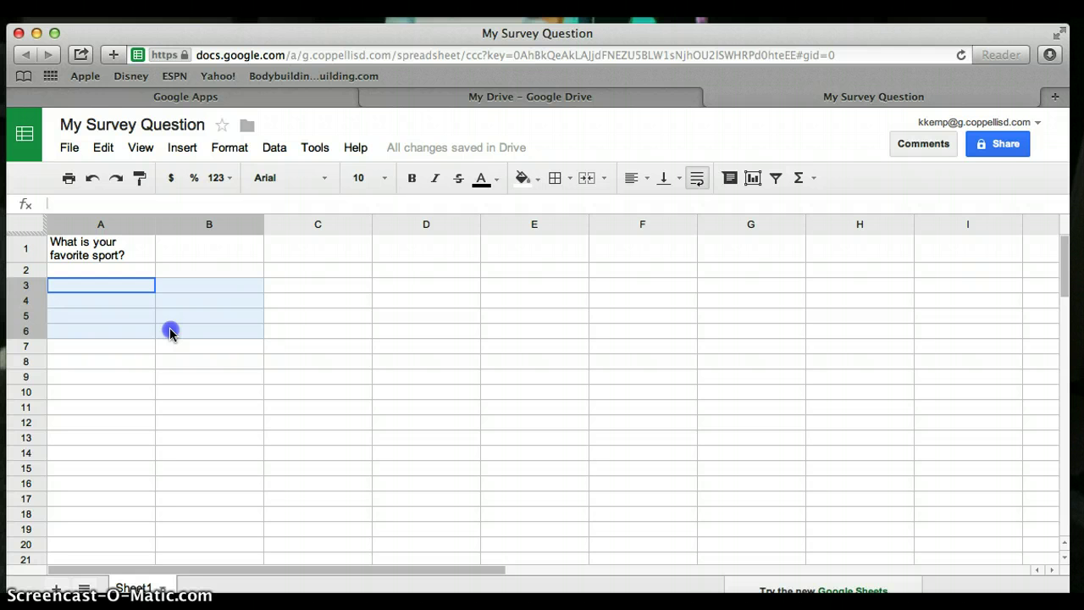
left_click_drag(170, 332, 174, 341)
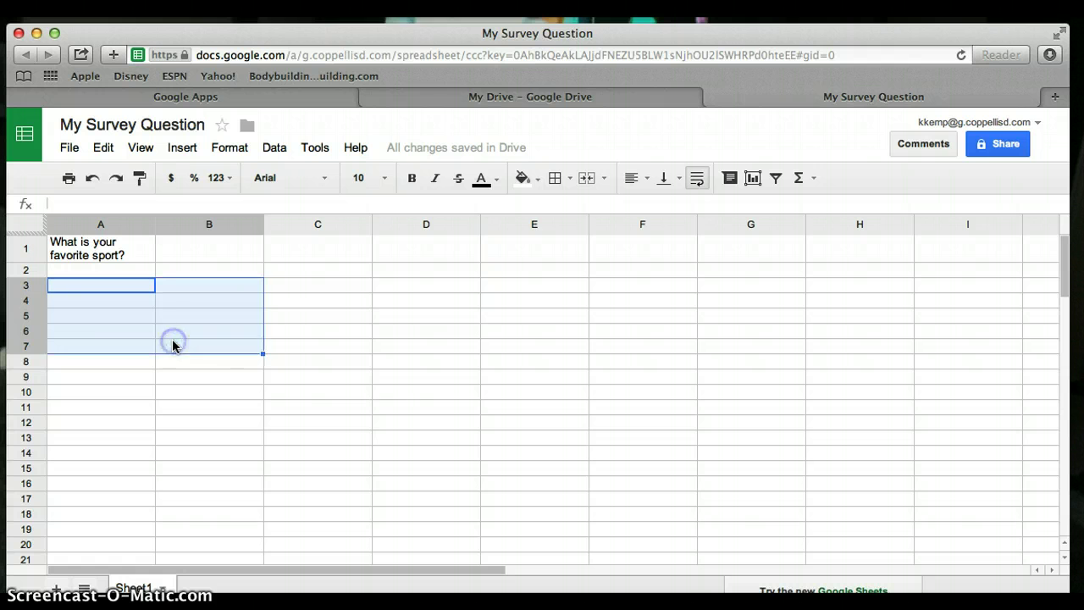
left_click(555, 179)
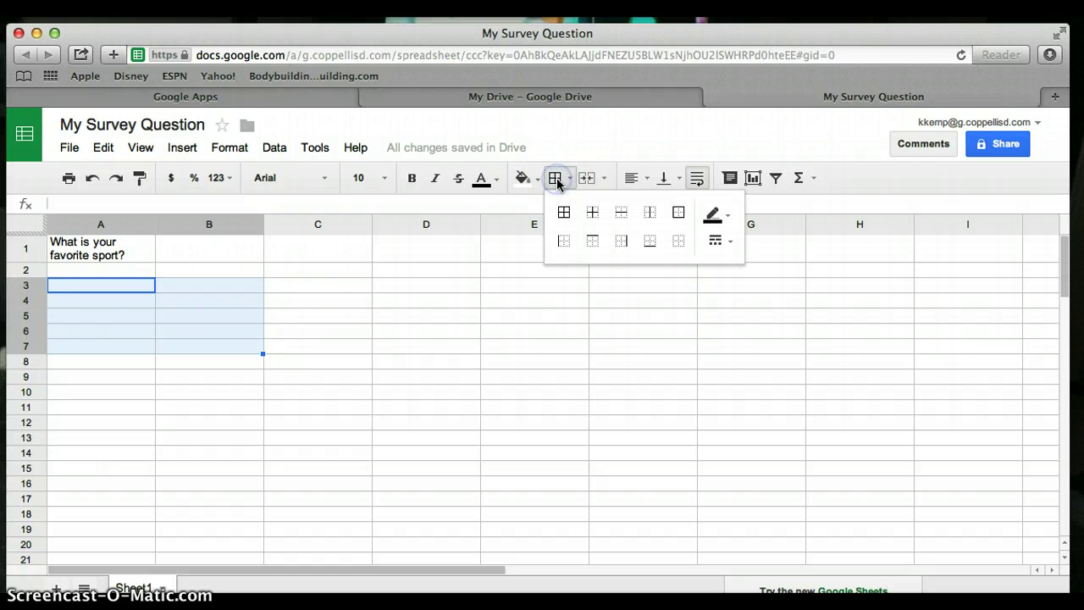
left_click(564, 211)
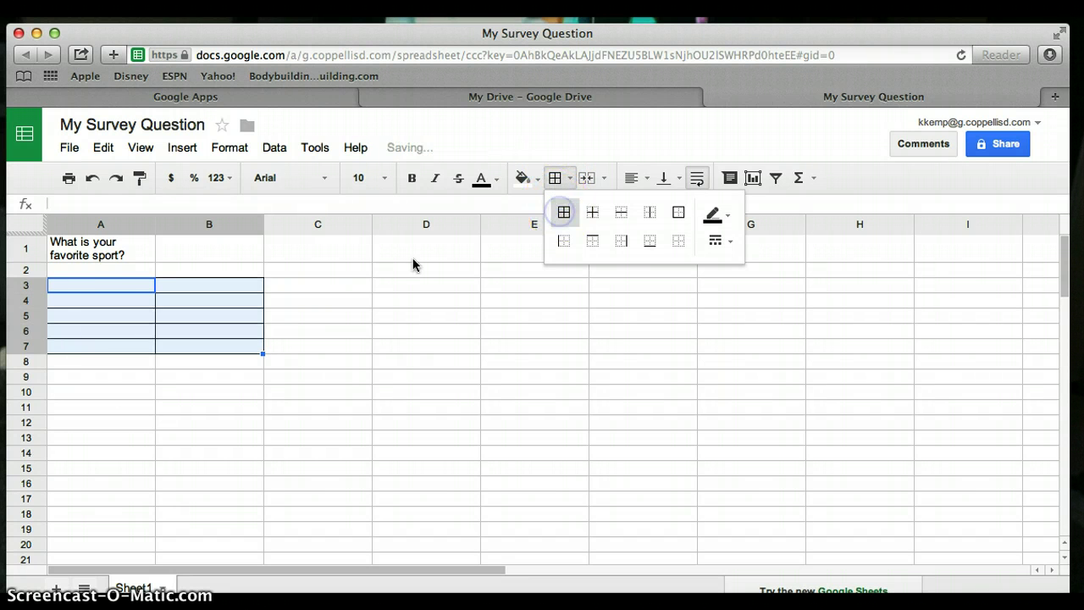
Enter the table headers "Sports" in A3 and "Number of People" in B3
left_click(107, 290)
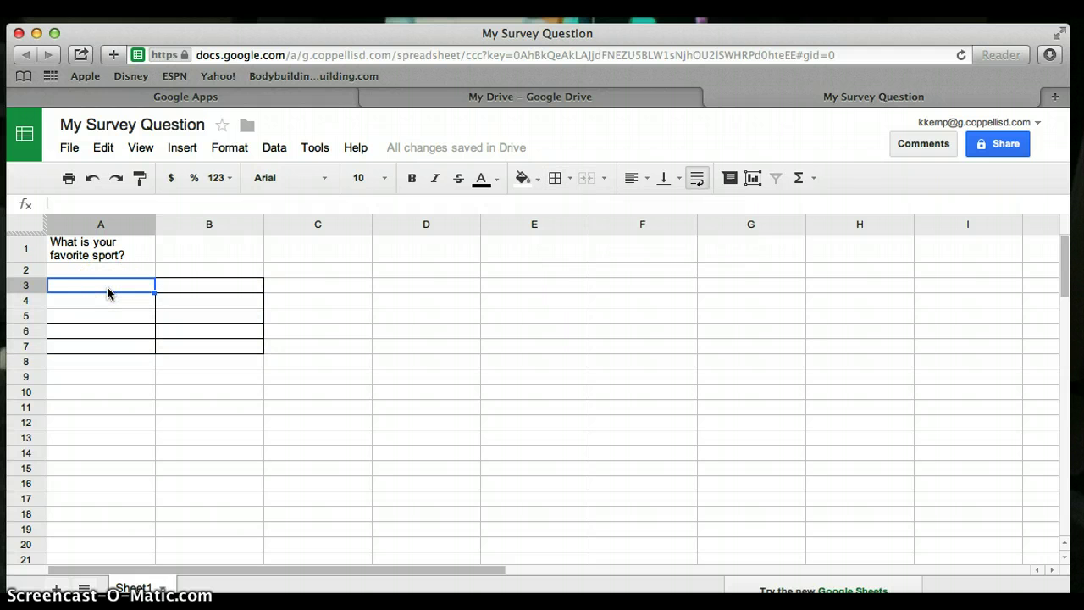
type("Sport")
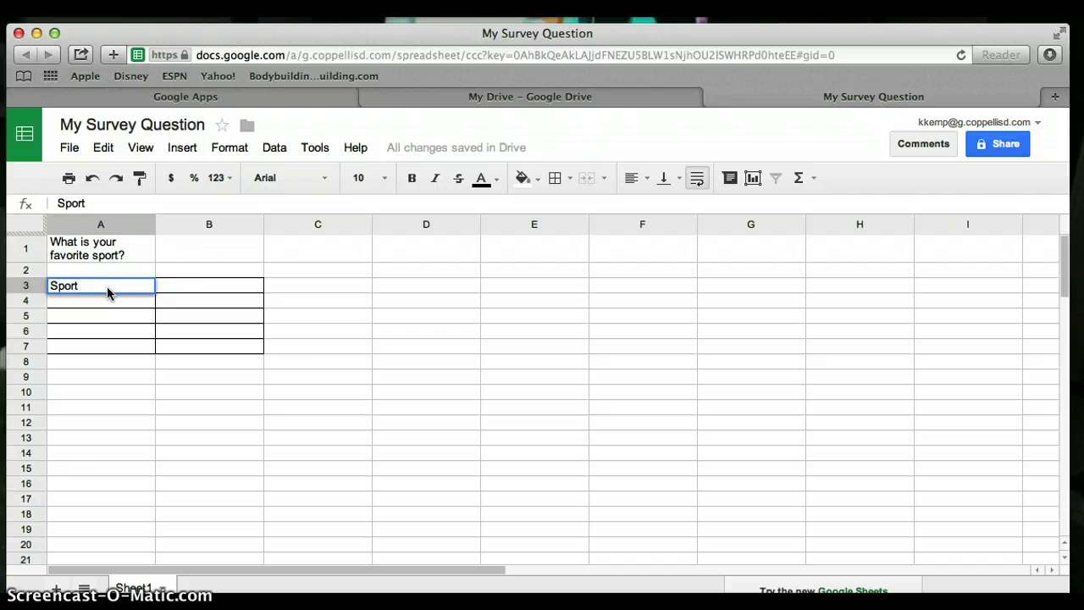
type("s")
left_click(199, 278)
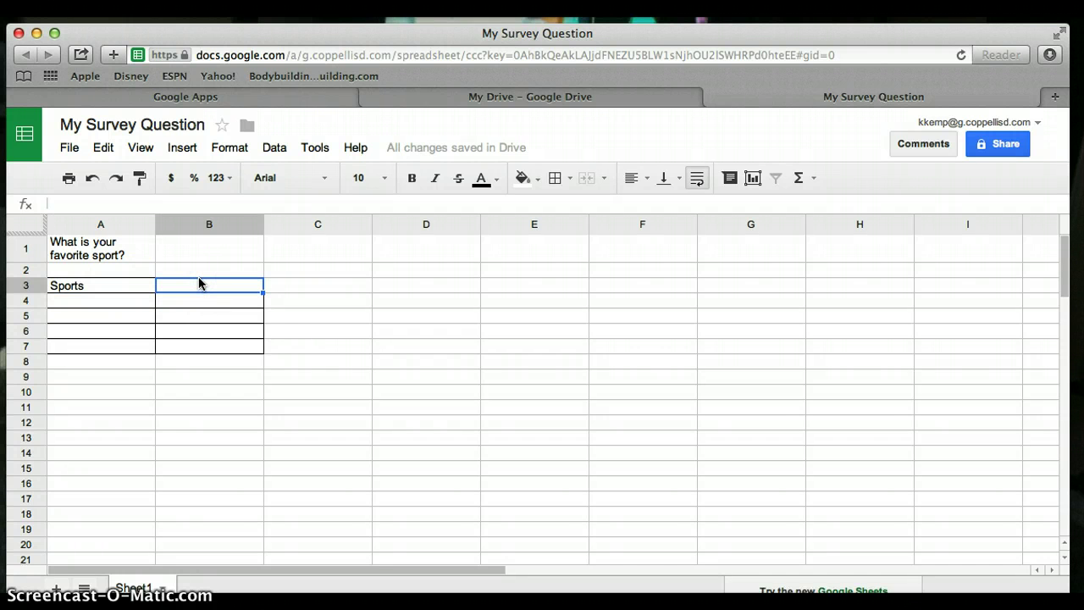
type("Number")
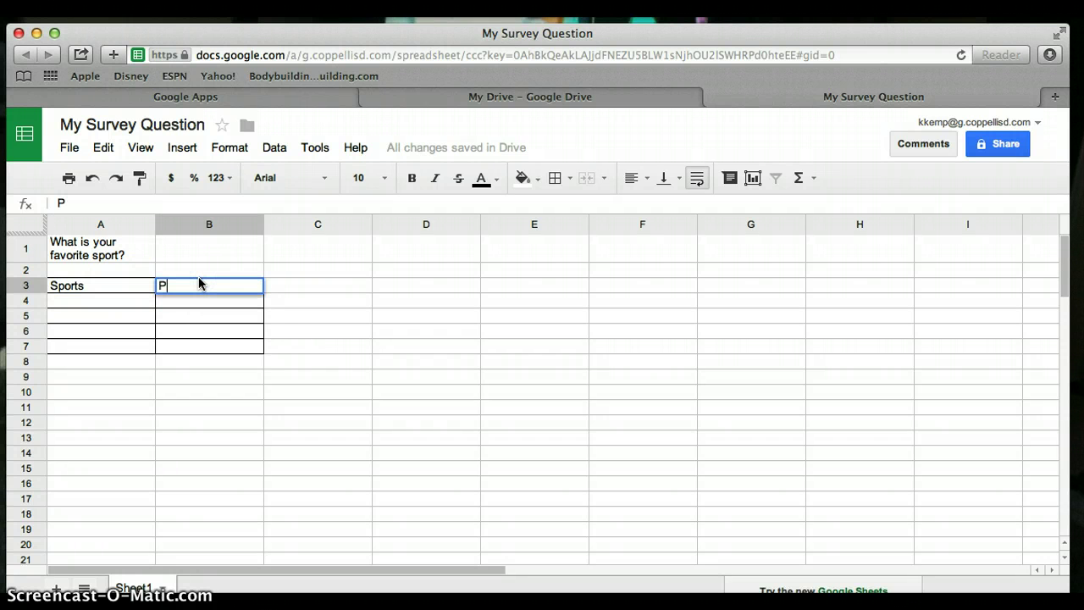
type(" of People")
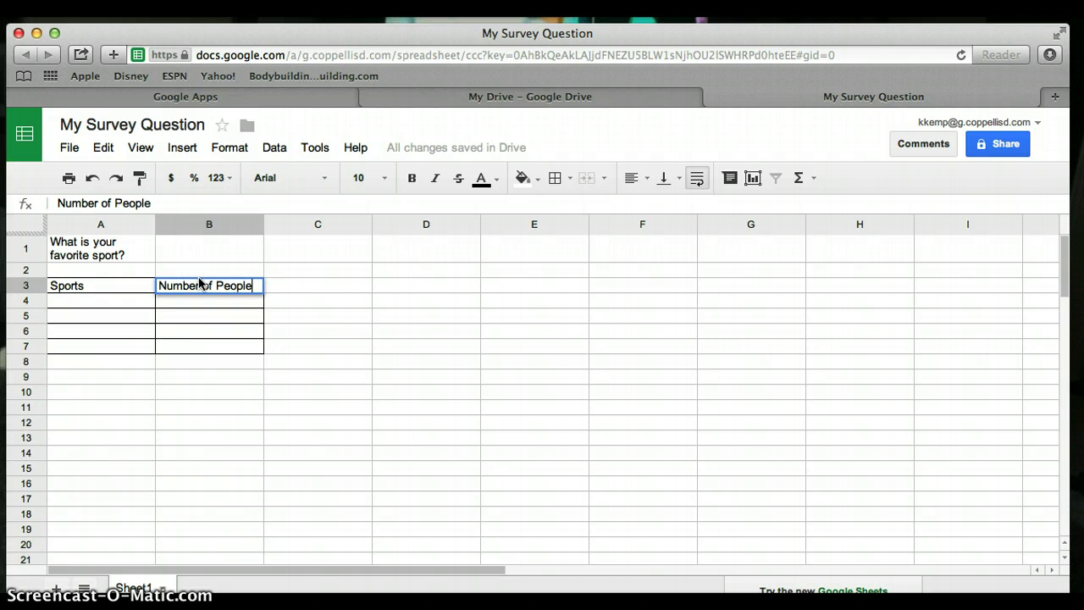
List the answer choices Soccer, Football, Basketball and Swimming in cells A4 to A7
left_click(142, 305)
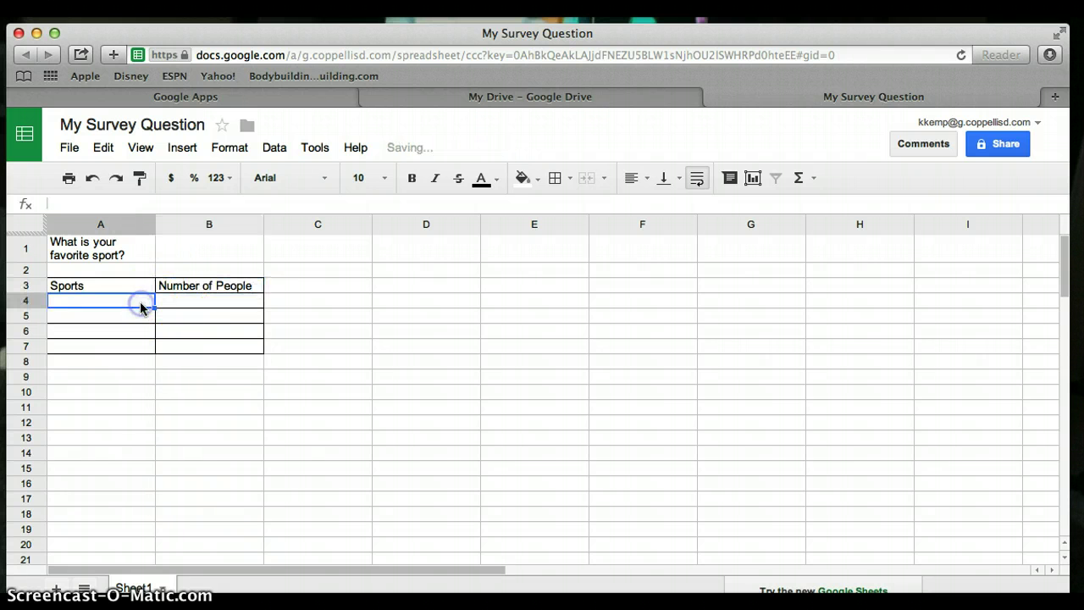
type("Soccer")
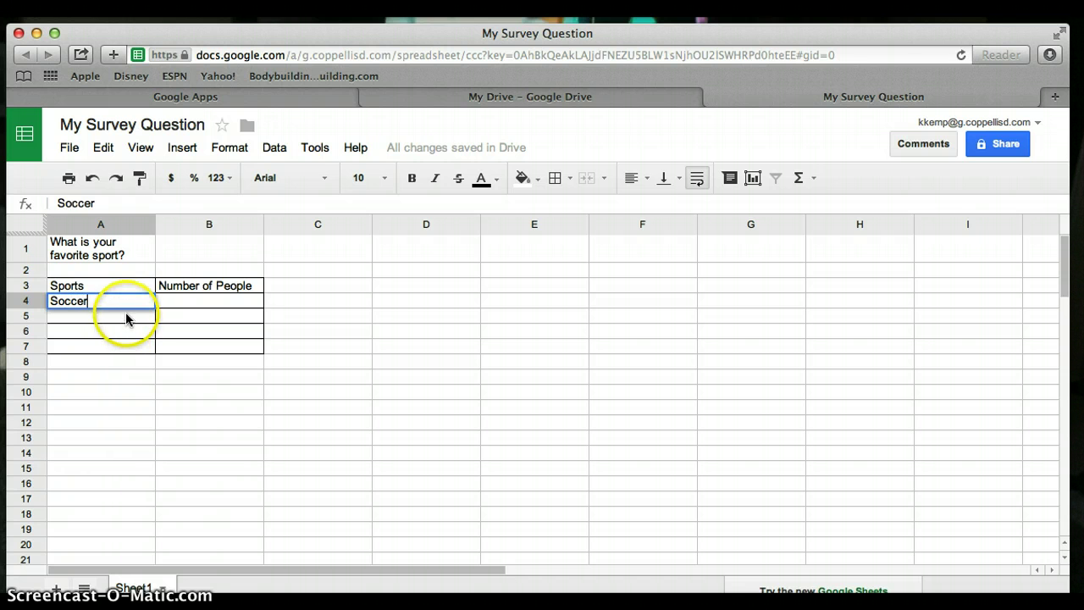
left_click(126, 315)
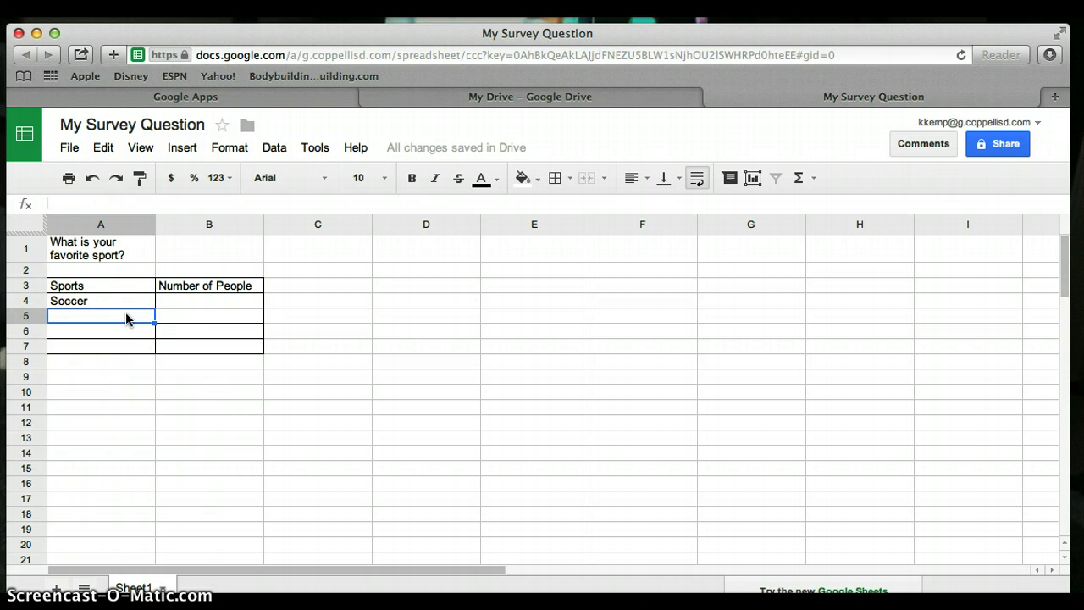
type("Football")
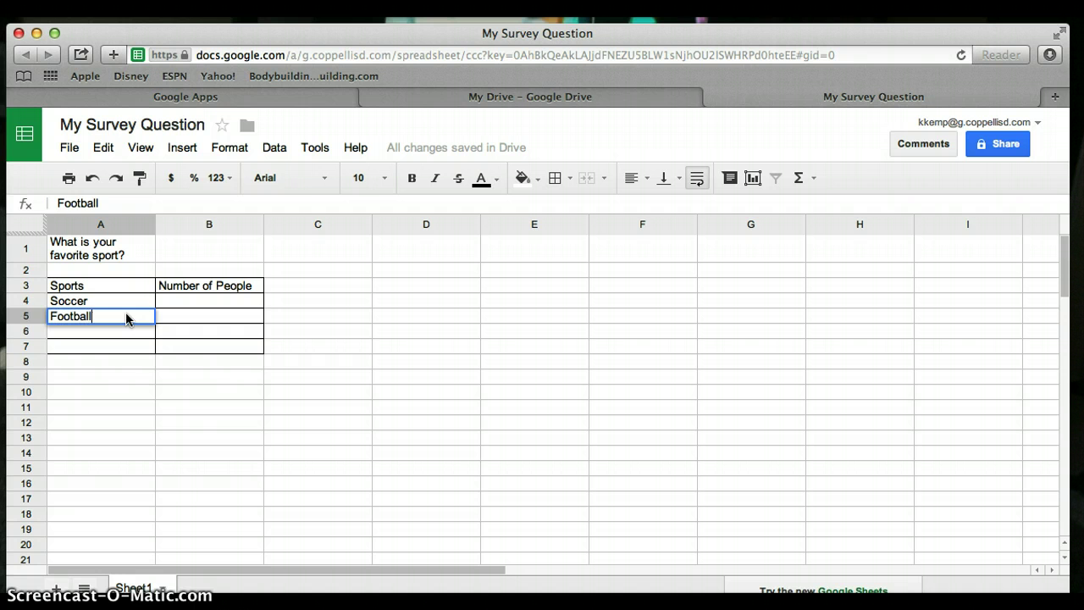
left_click(130, 334)
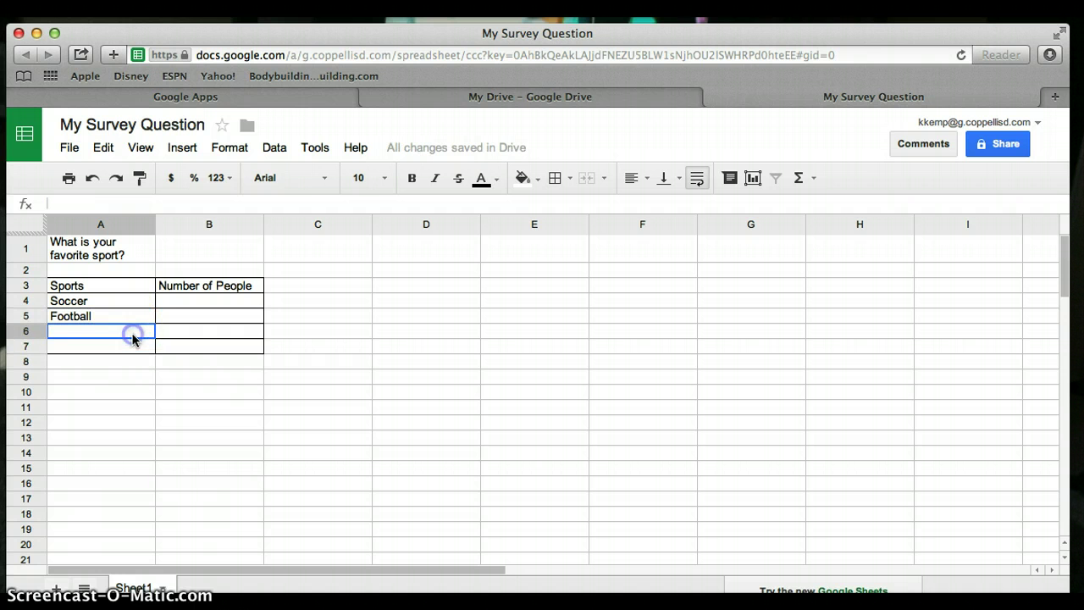
type("Basketb")
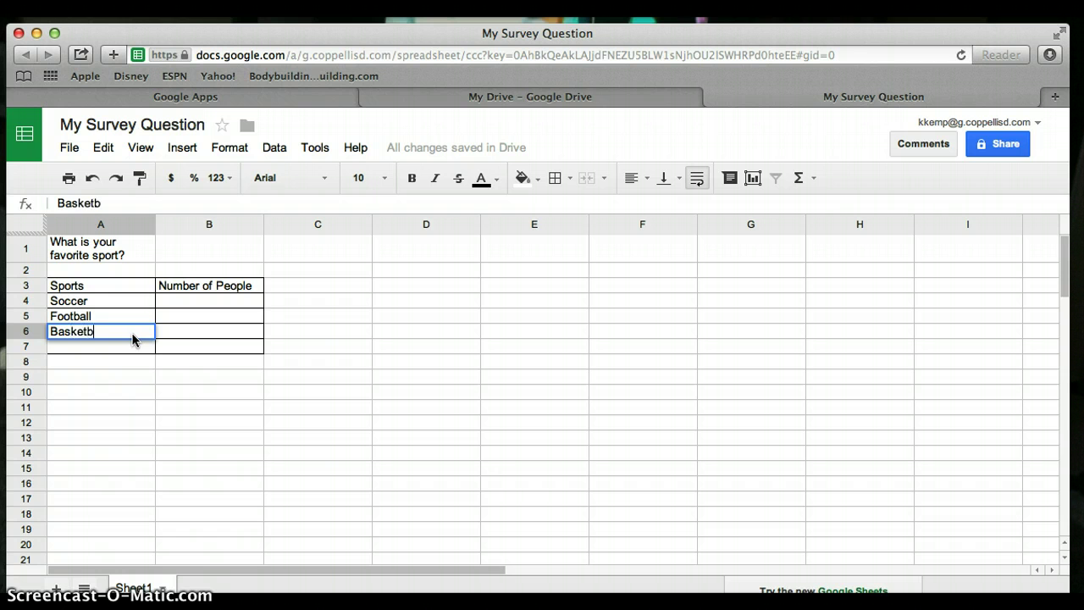
type("all")
left_click(136, 344)
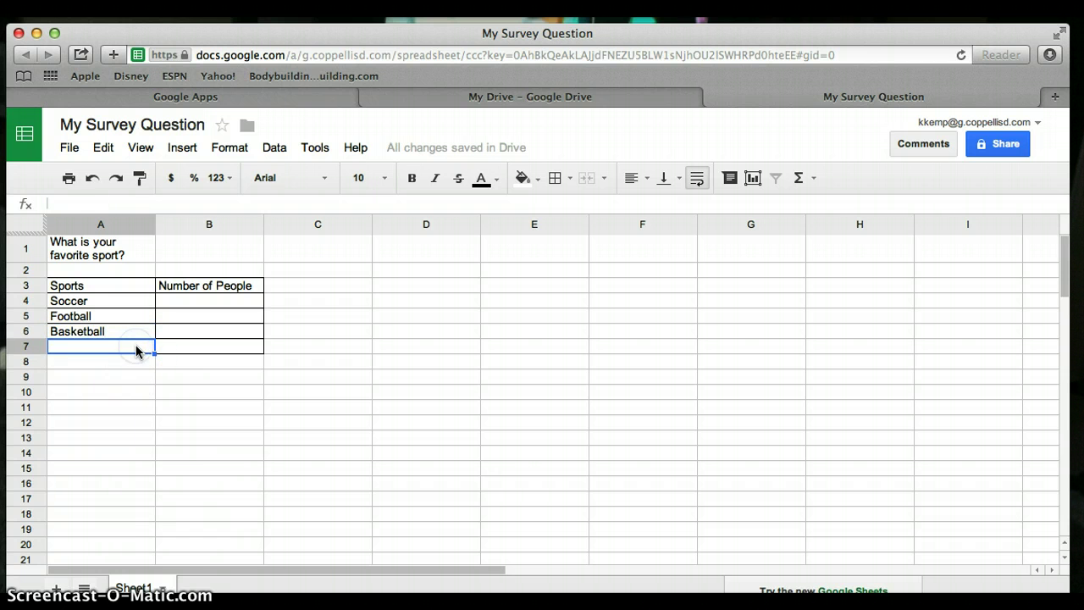
type("Swimming")
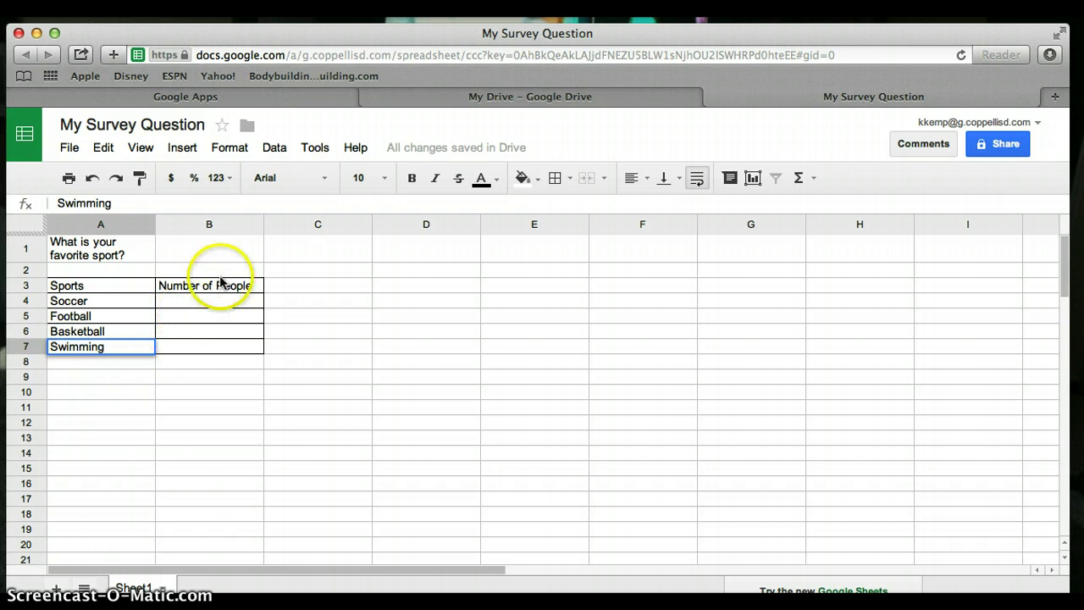
Give the header cells A3:B3 a dark gray fill and make their text bold
left_click_drag(116, 281, 172, 288)
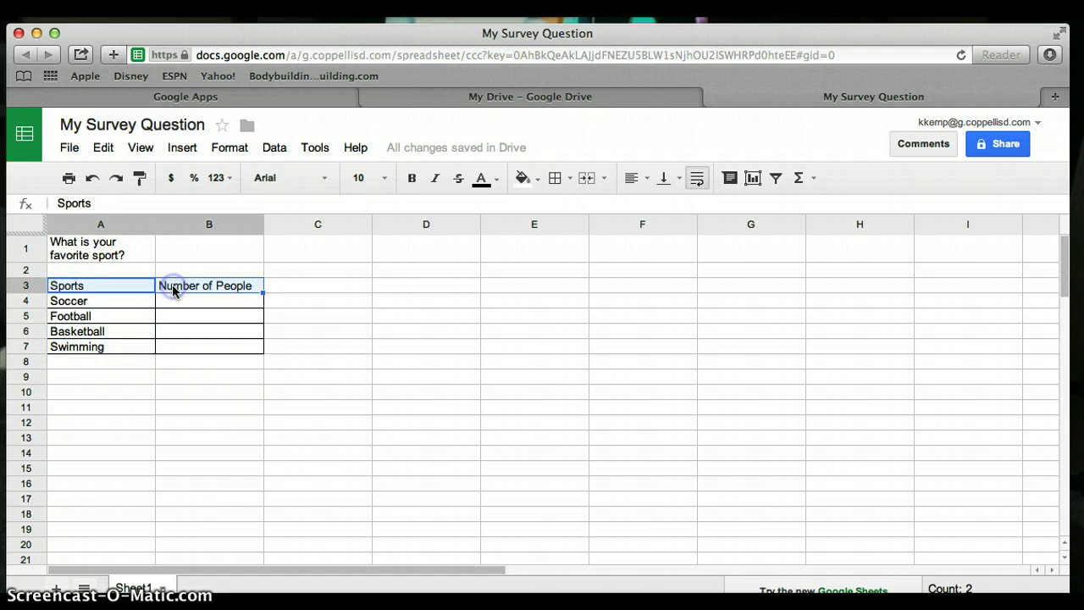
left_click(536, 177)
left_click(581, 234)
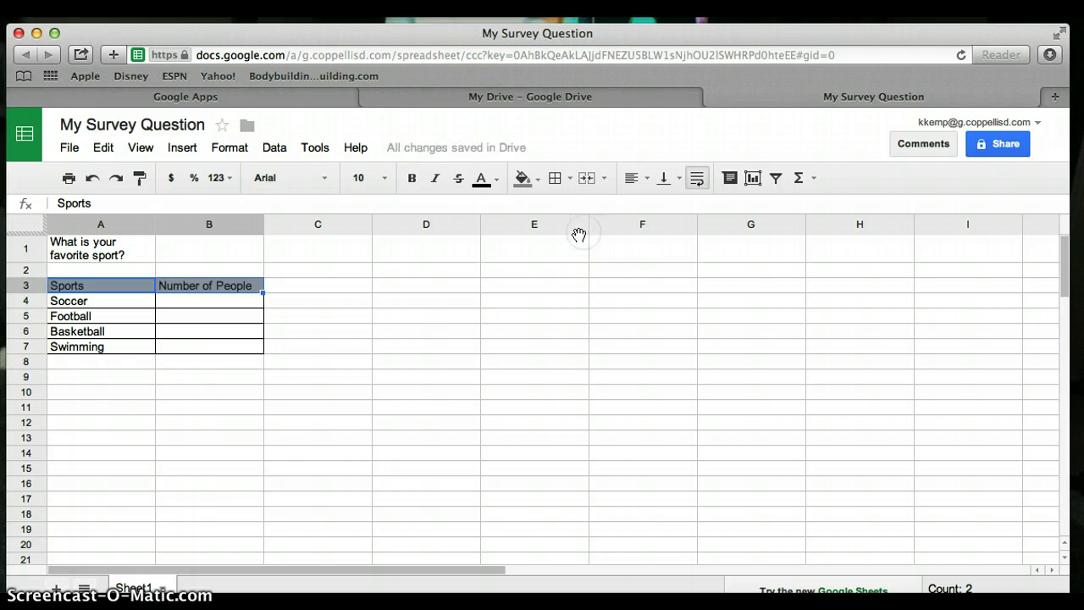
left_click(497, 179)
left_click(412, 178)
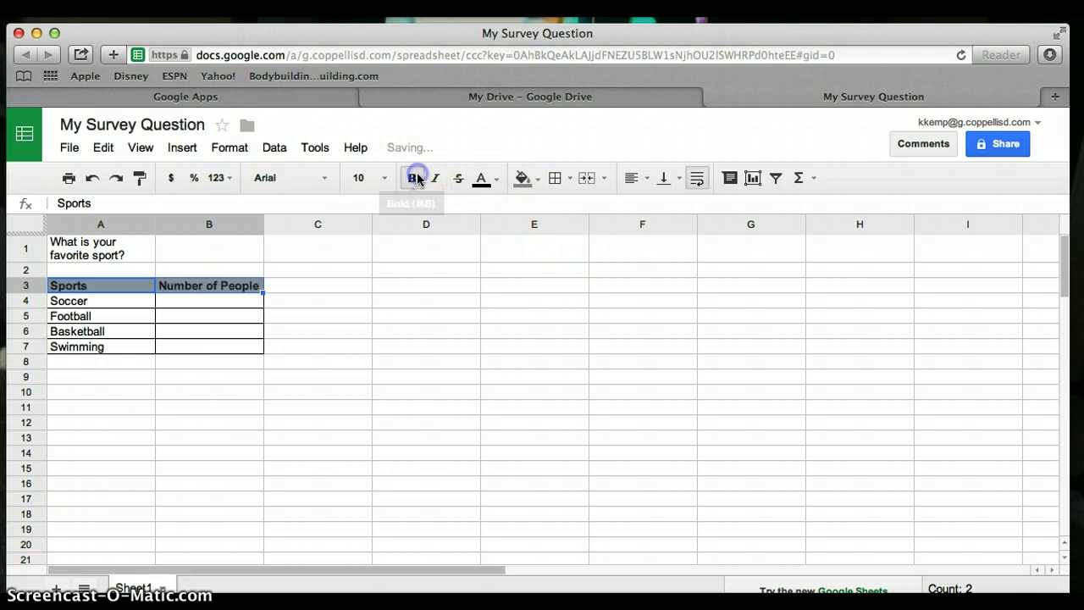
Enter the survey counts 8, 4, 6 and 2 for Soccer, Football, Basketball and Swimming in cells B4 to B7
left_click(231, 302)
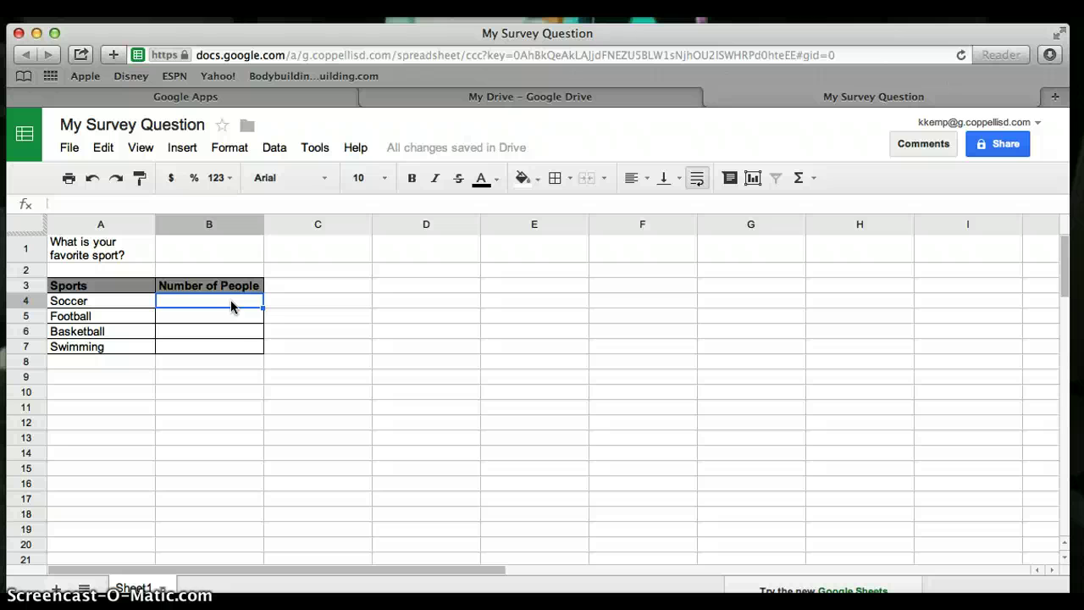
type("8")
left_click(229, 315)
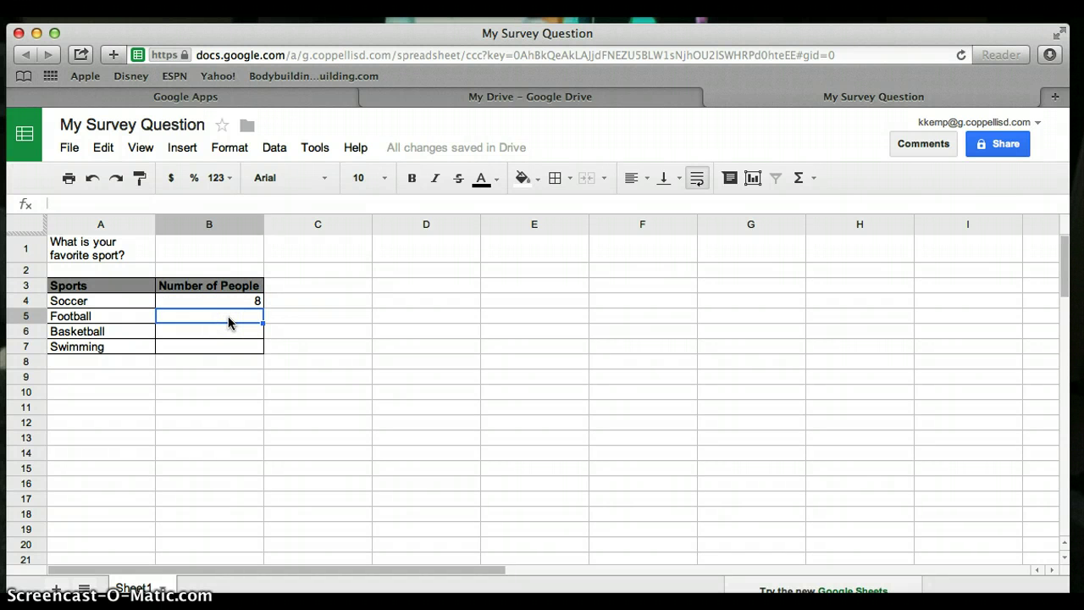
type("4")
left_click(208, 330)
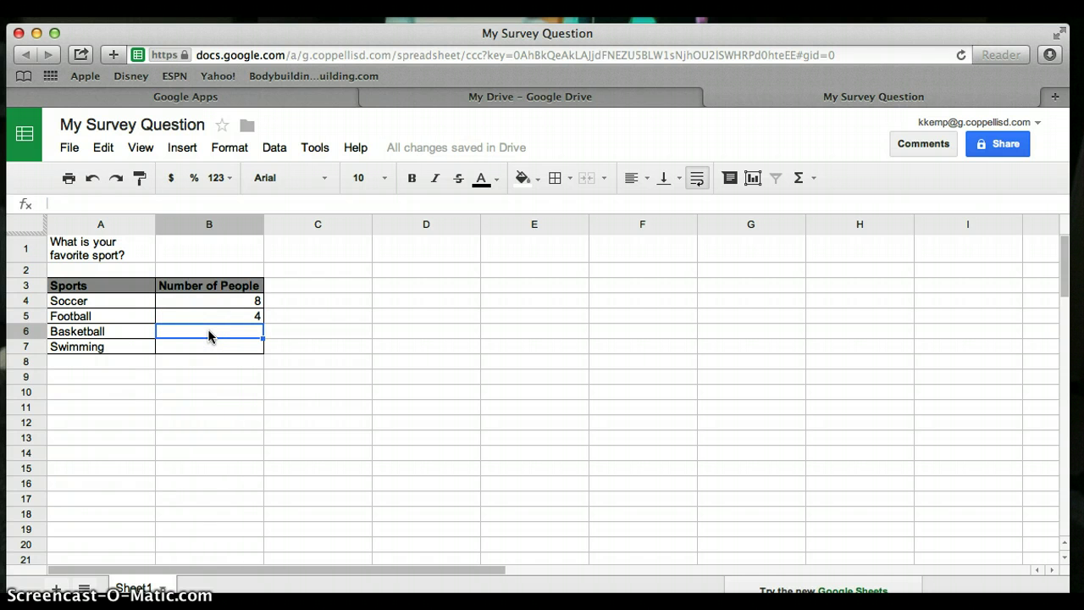
type("6")
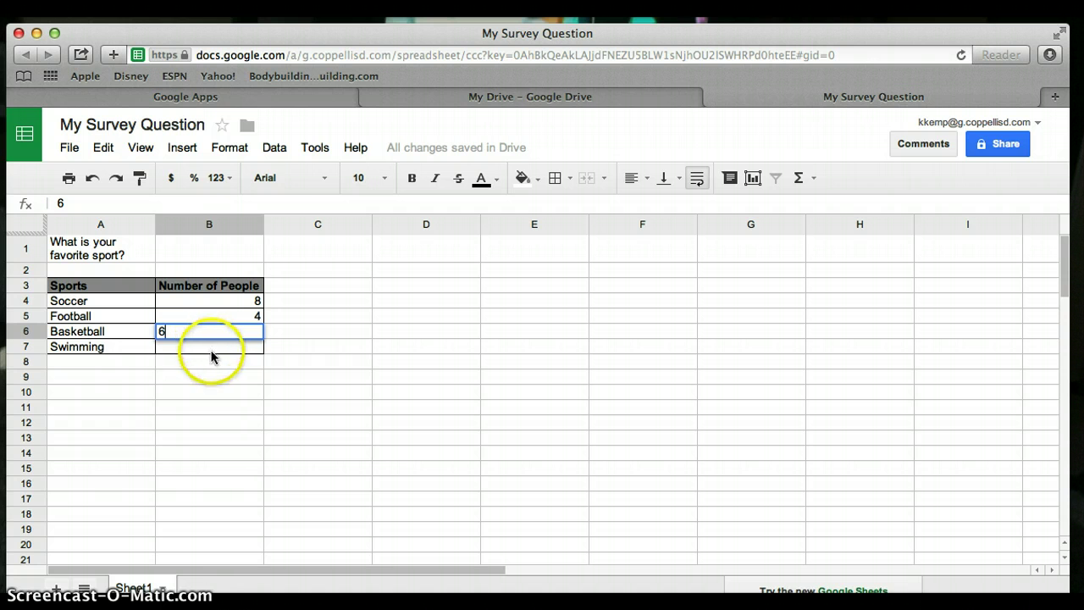
left_click(212, 352)
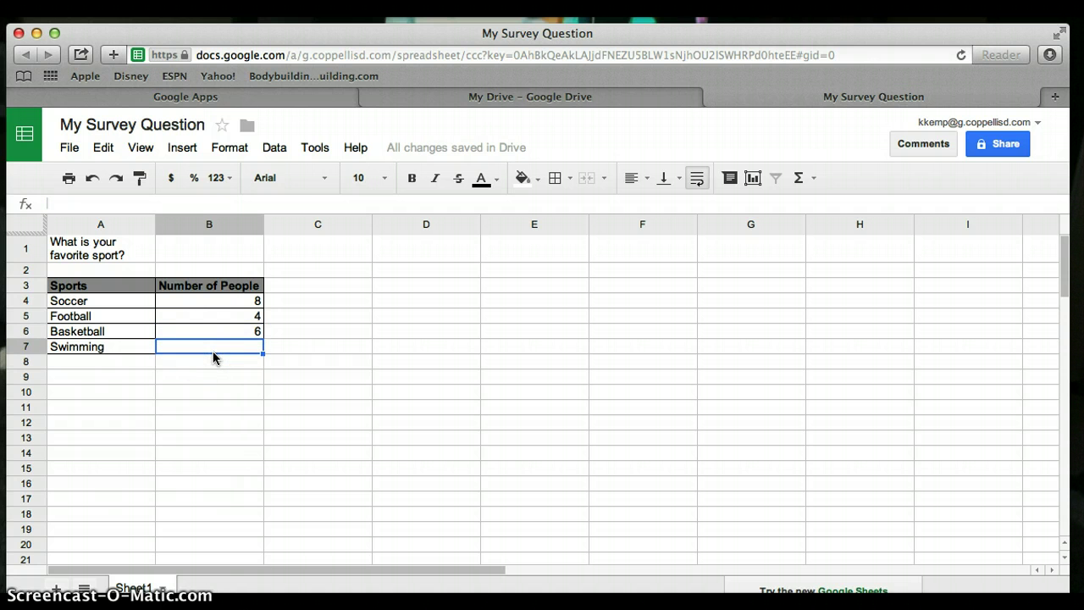
type("2")
left_click(222, 376)
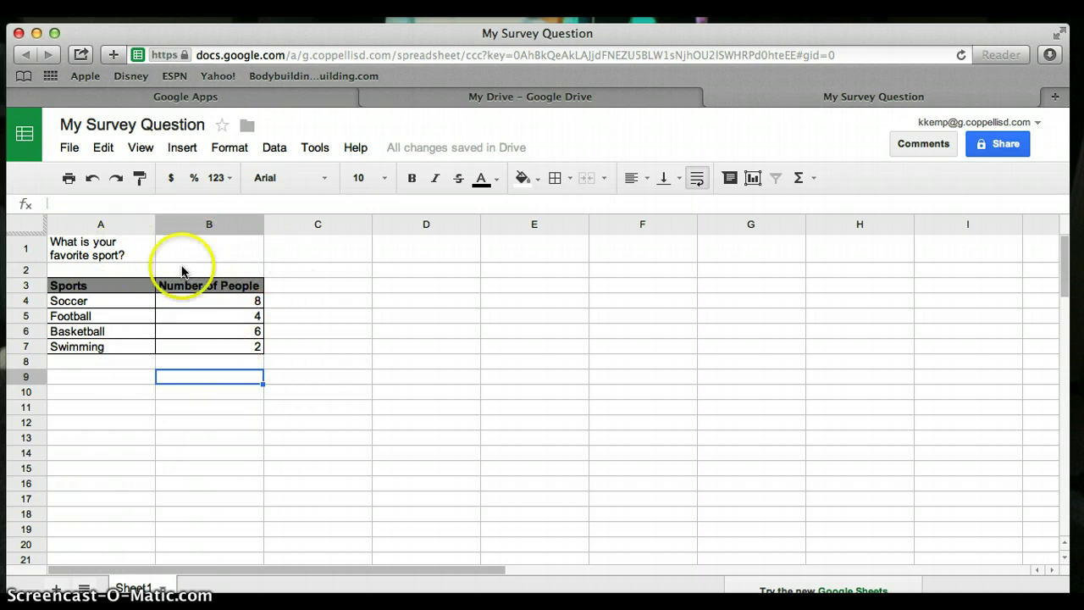
Insert a column chart based on the sports and their counts in the range A4:B7
left_click(105, 283)
left_click_drag(100, 301, 201, 345)
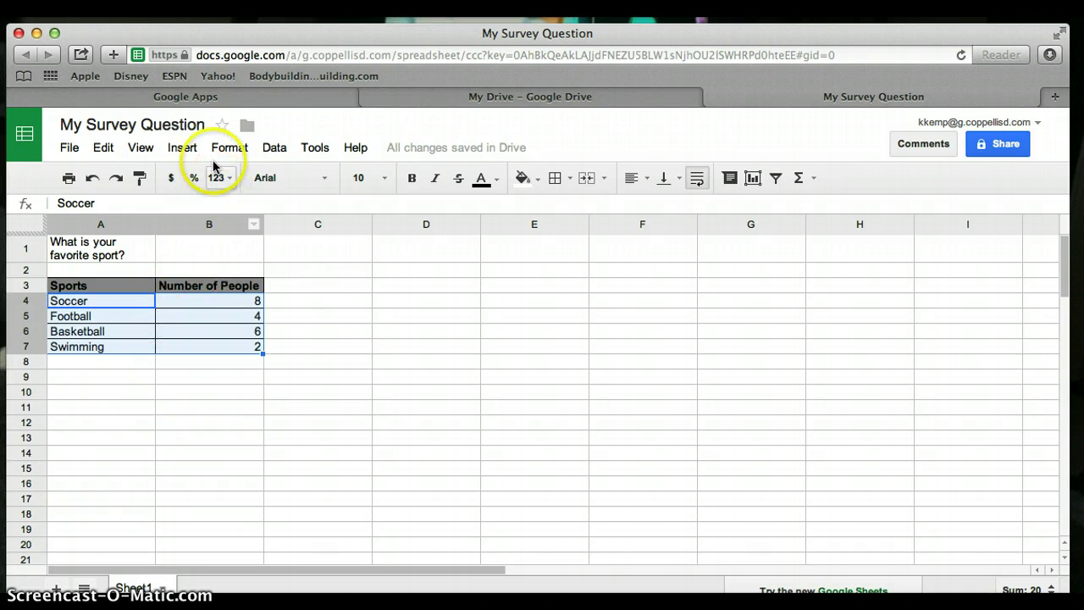
left_click(182, 148)
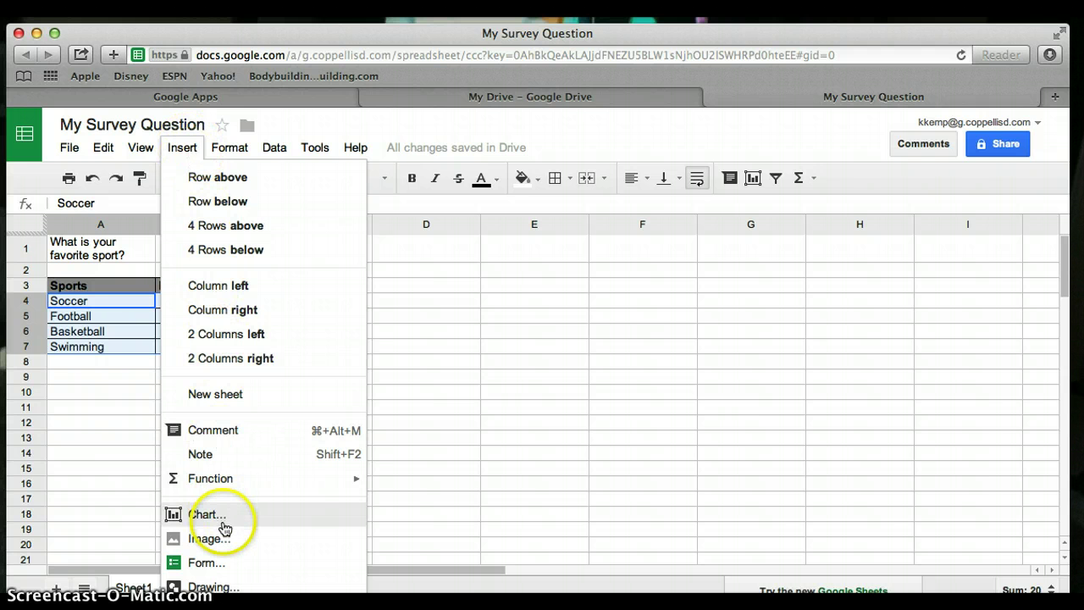
left_click(224, 522)
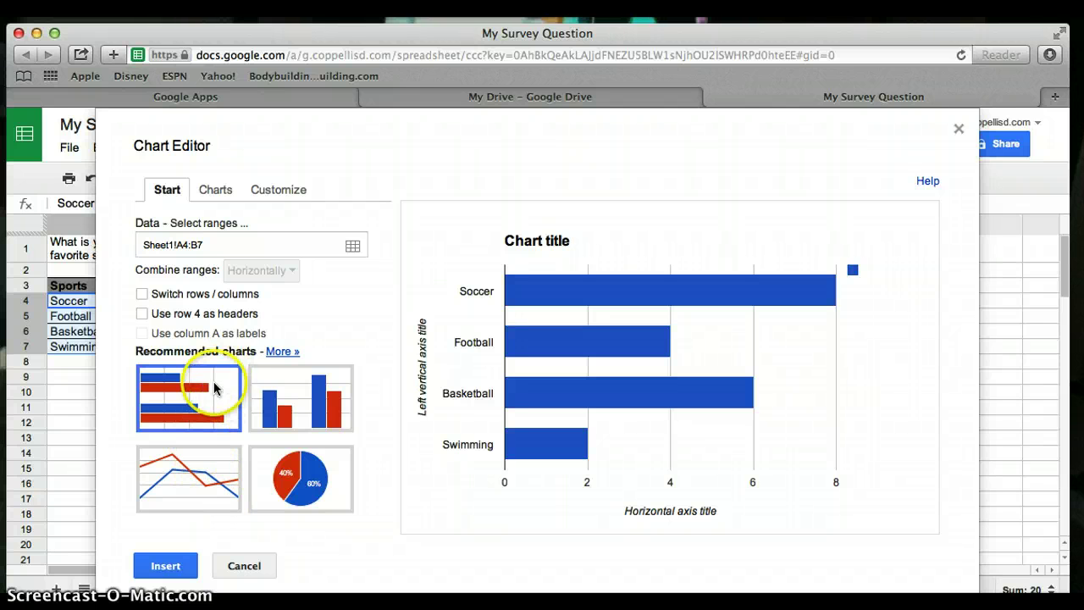
left_click(173, 405)
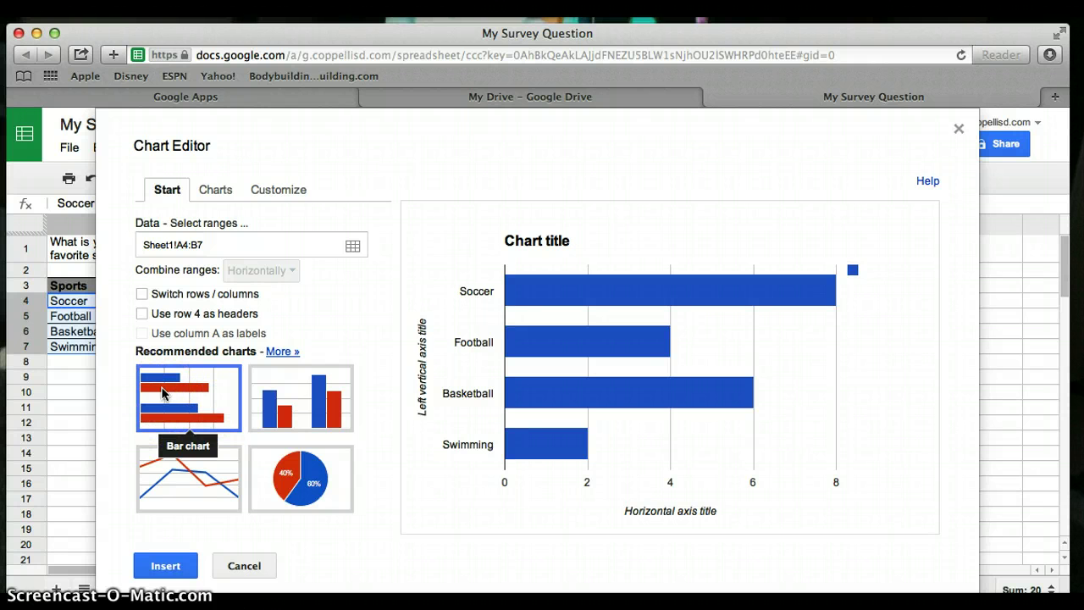
left_click(254, 388)
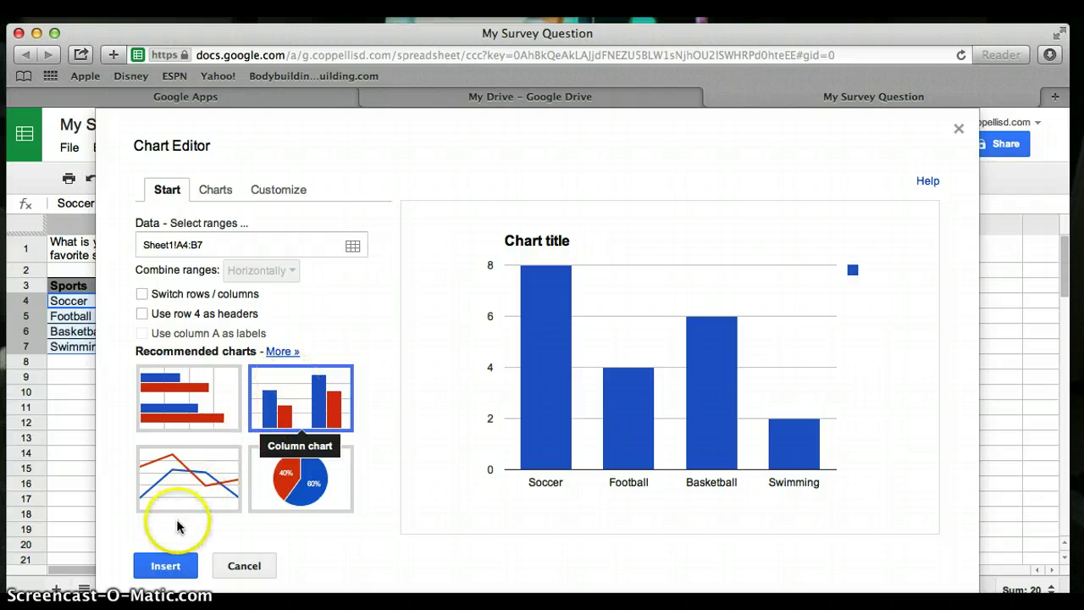
left_click(166, 564)
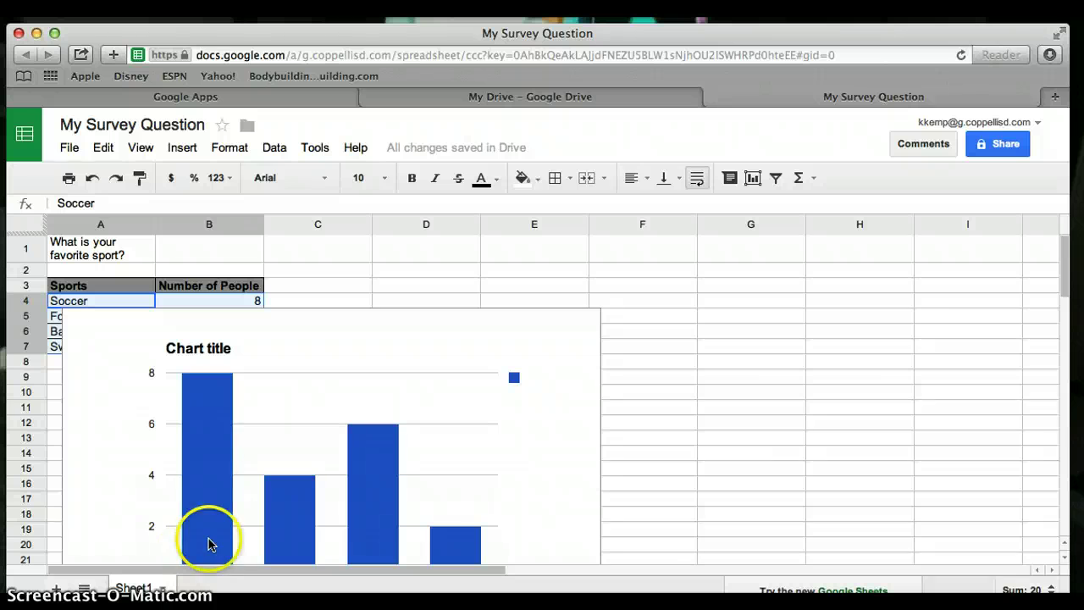
Move the column chart beside the survey table and shrink it to cover about columns C to F and rows 3 to 17
left_click(385, 331)
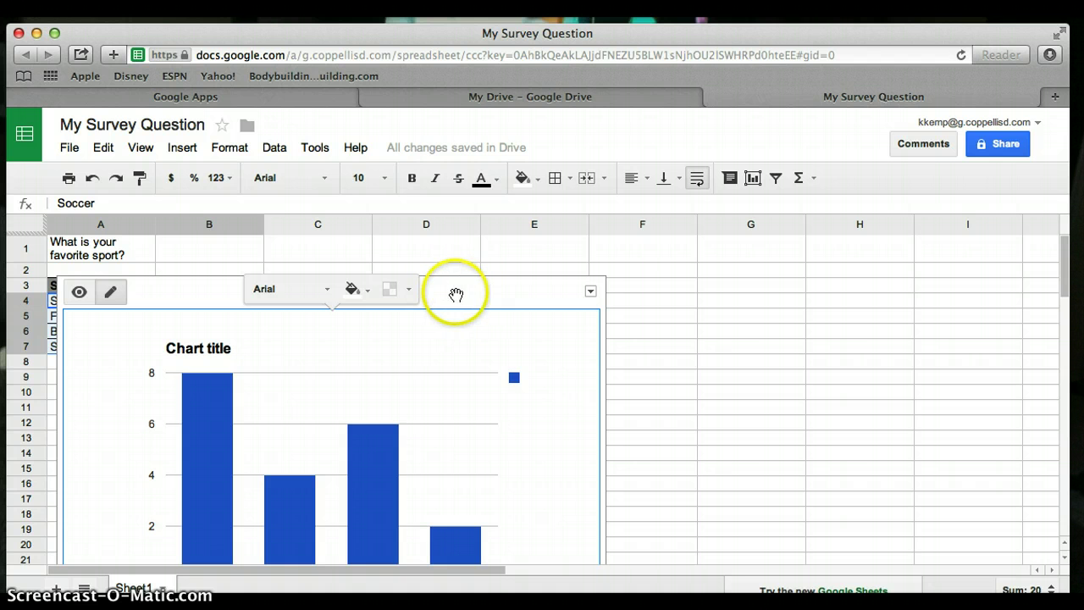
left_click_drag(463, 294, 690, 267)
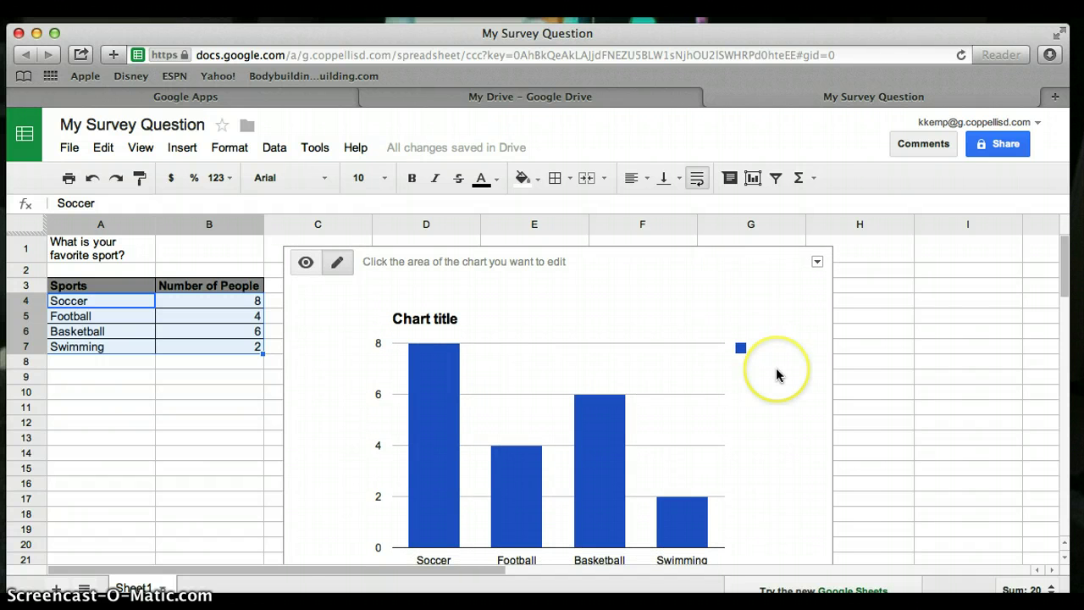
scroll(776, 376, "down", 1)
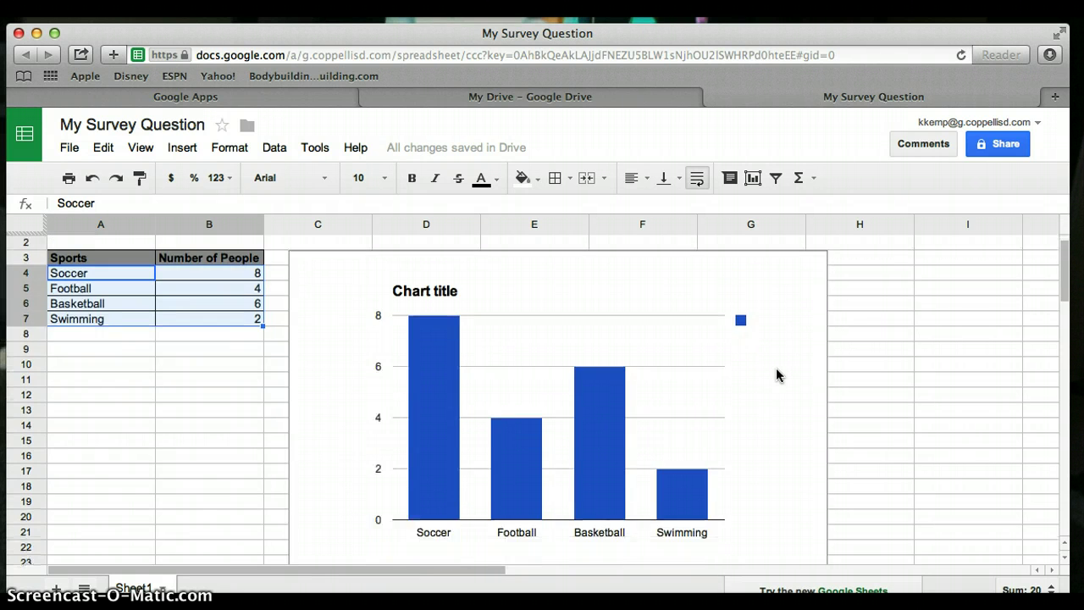
left_click(847, 375)
scroll(854, 385, "down", 1)
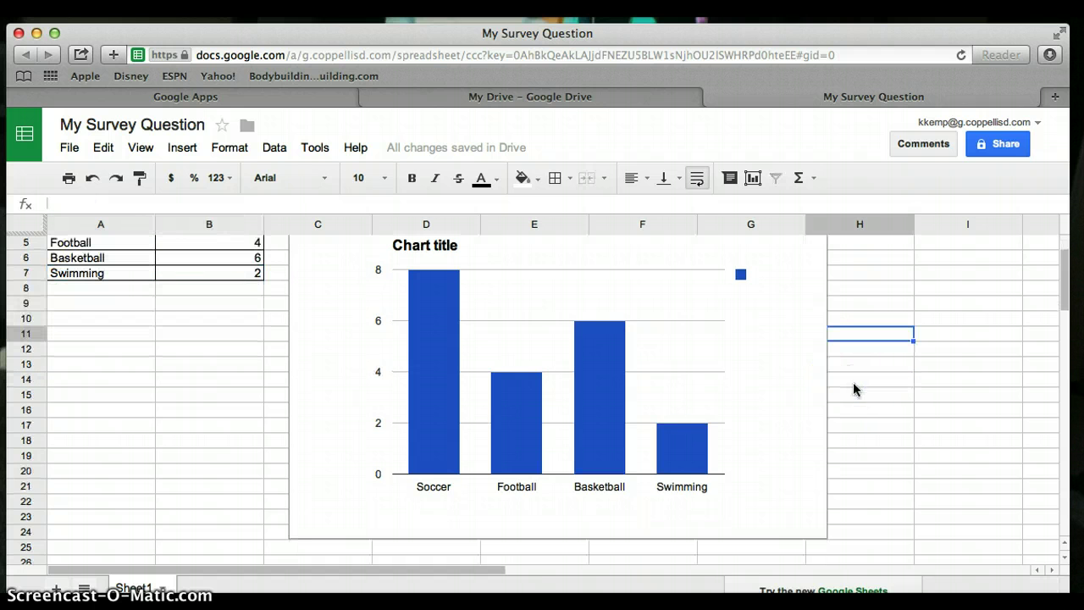
left_click(792, 514)
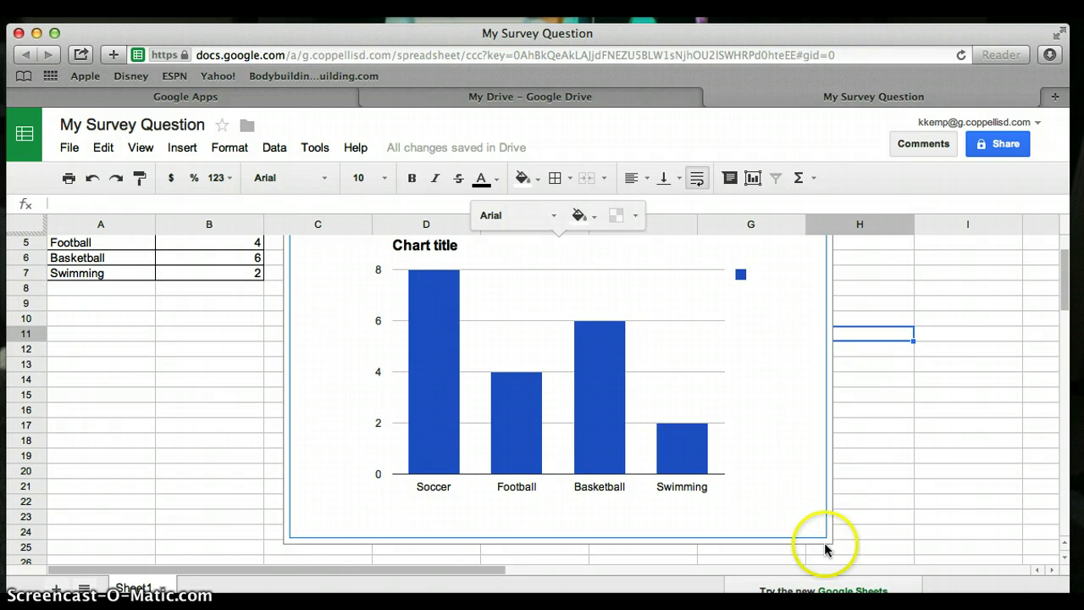
left_click_drag(830, 544, 704, 439)
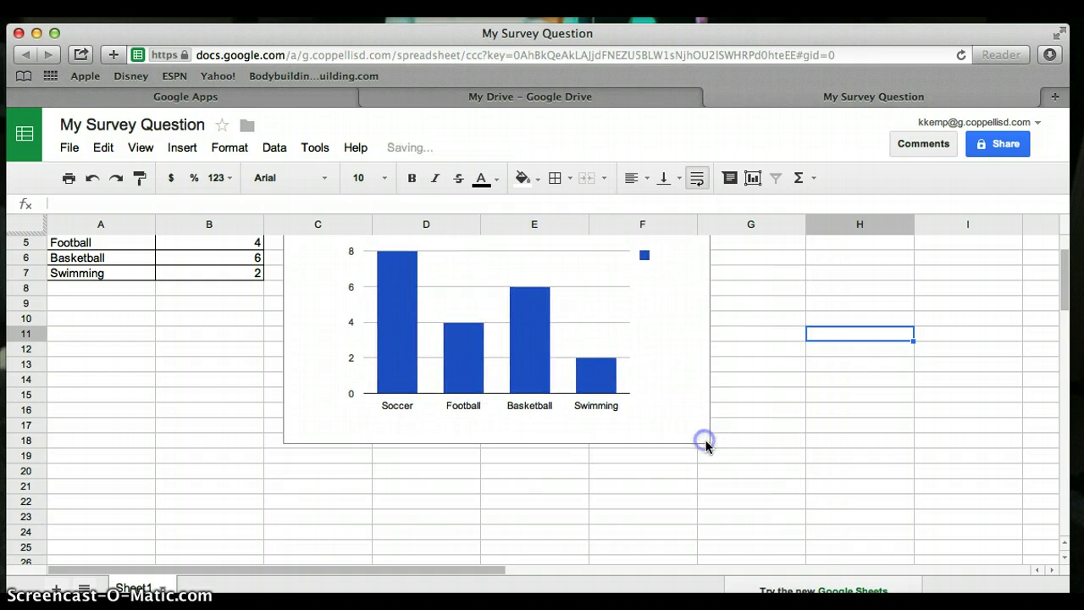
scroll(743, 441, "up", 3)
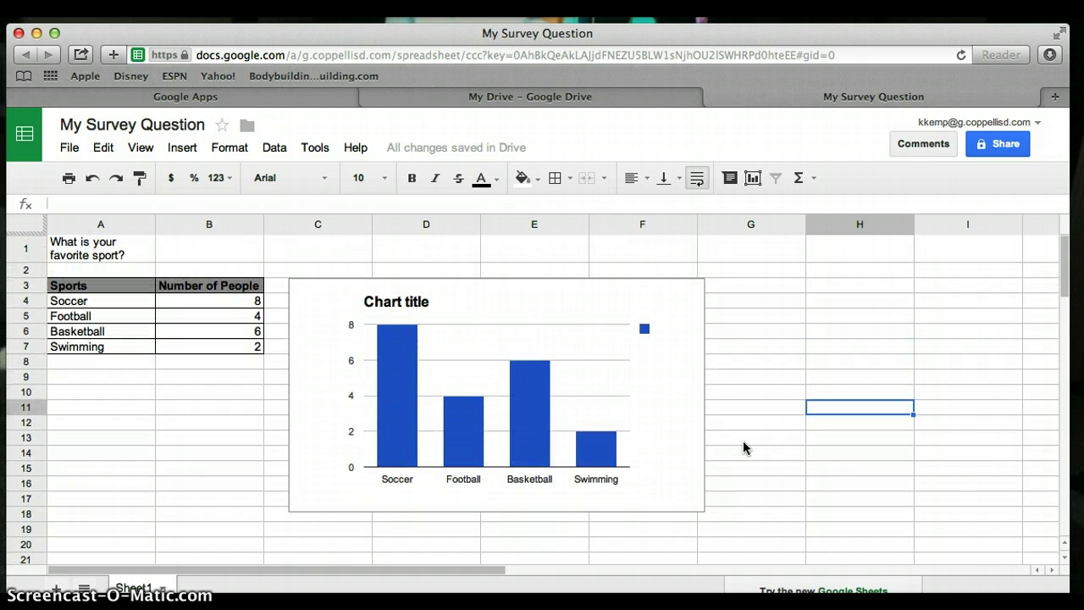
Set the chart title to "Favorite Sports" and color its text blue
left_click(536, 307)
left_click(414, 304)
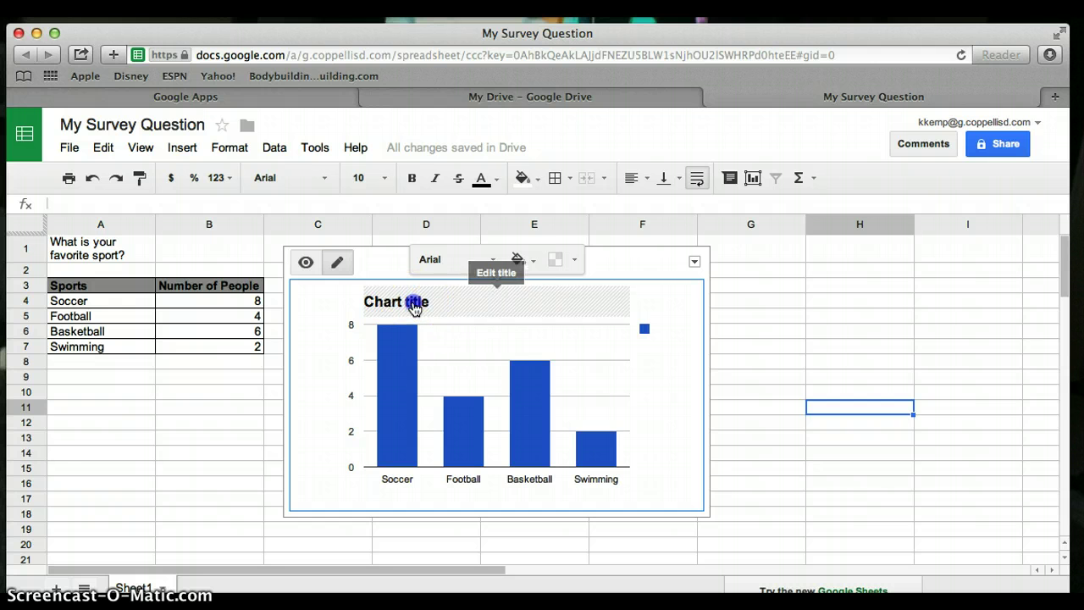
left_click(465, 238)
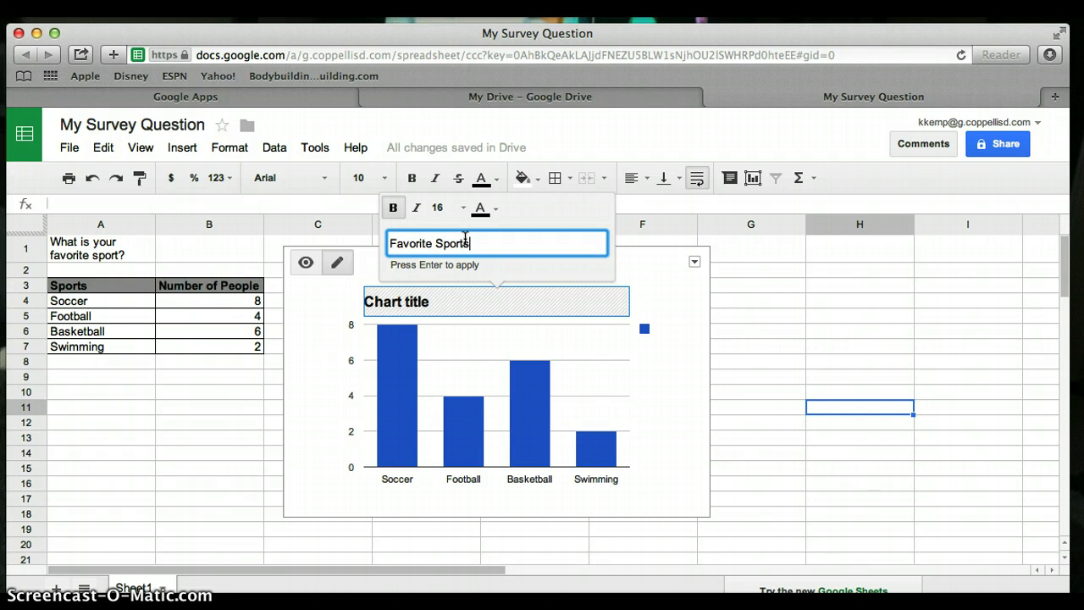
type("Favorite Sports")
left_click(494, 208)
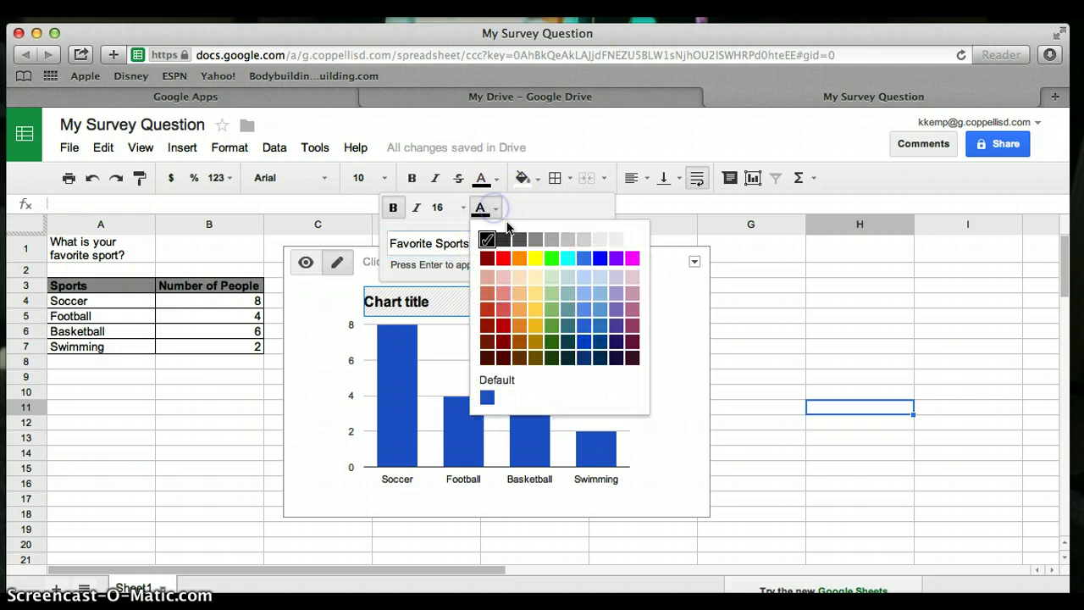
left_click(599, 261)
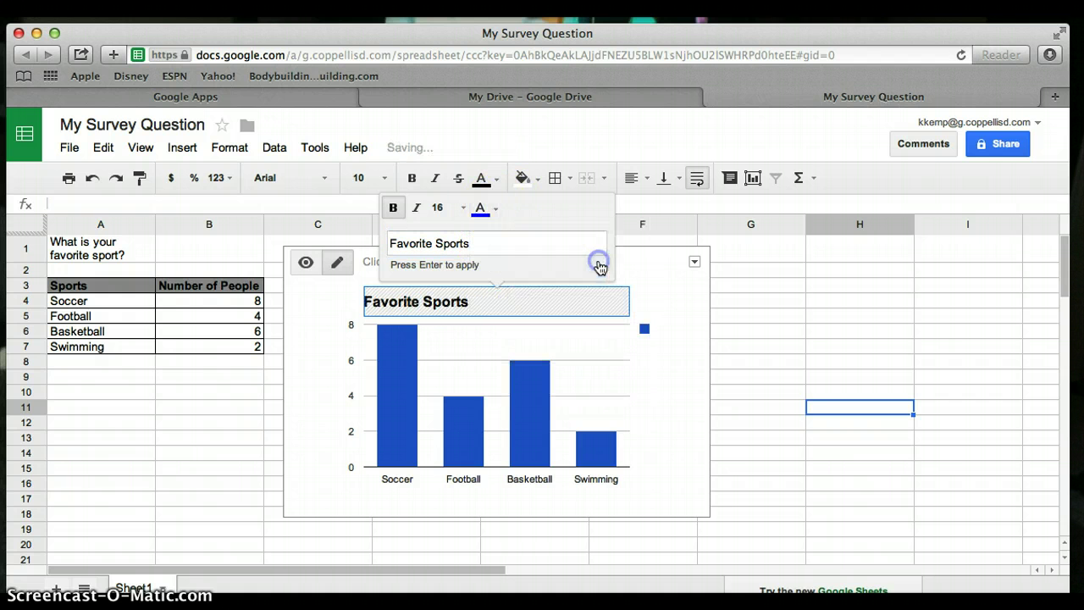
left_click(310, 345)
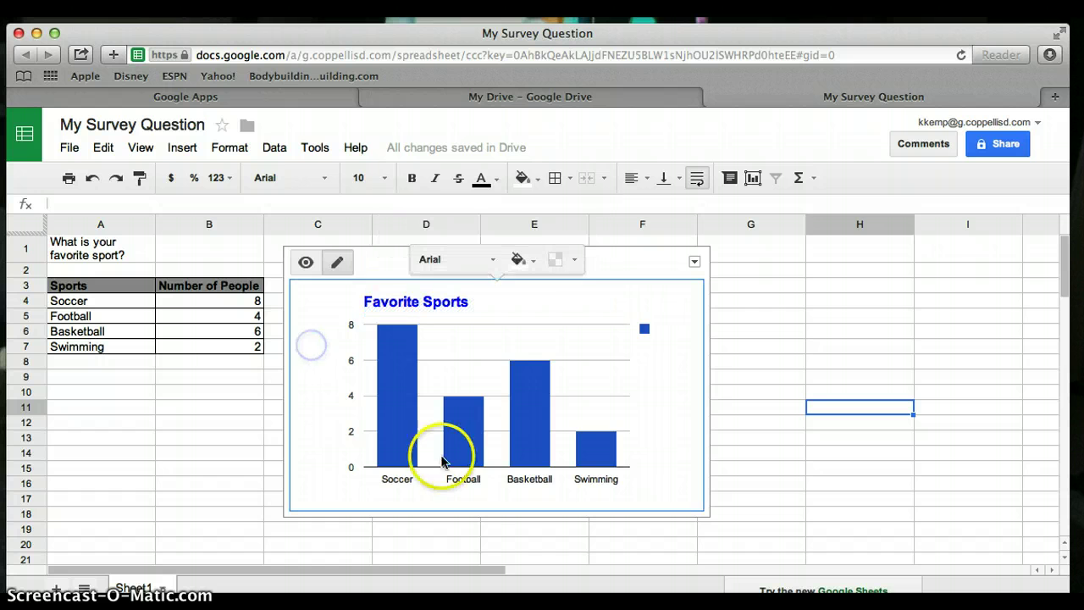
Change the text color of the chart's horizontal axis labels to blue
left_click(480, 508)
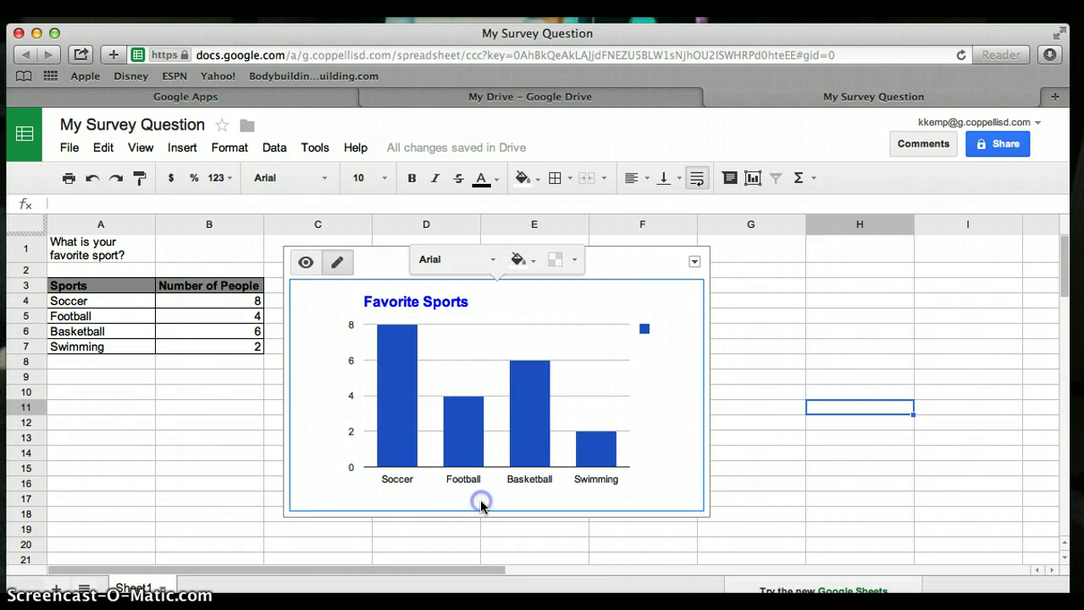
left_click(474, 477)
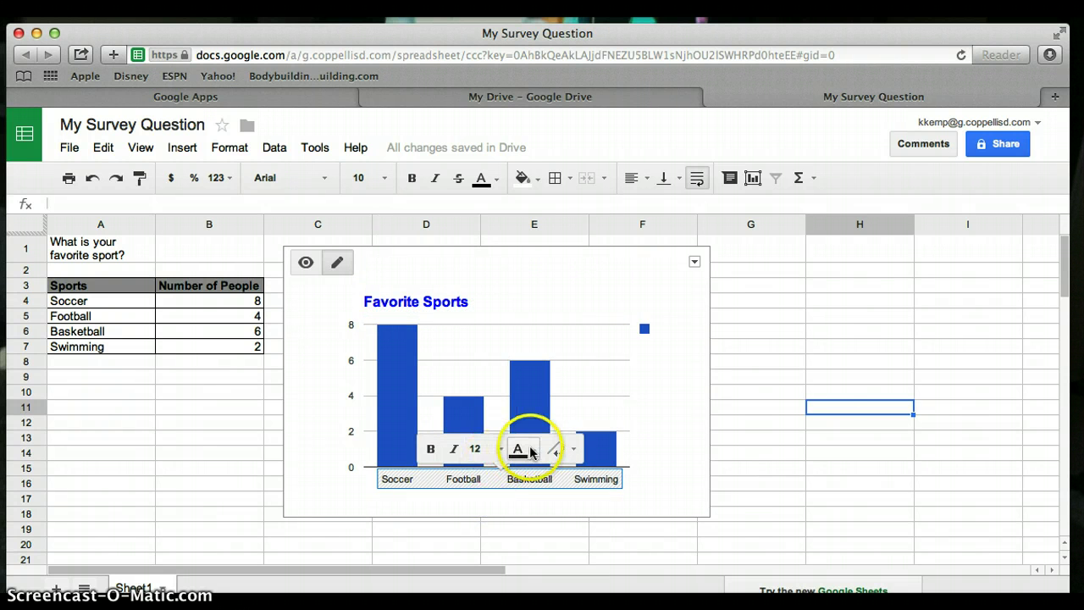
left_click(531, 453)
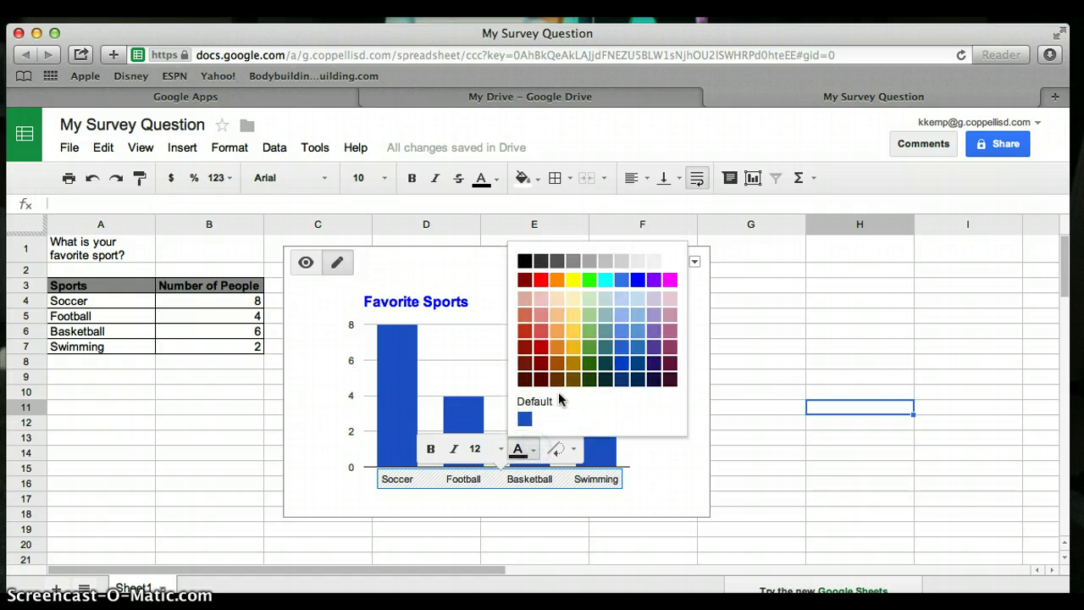
left_click(637, 287)
left_click(645, 424)
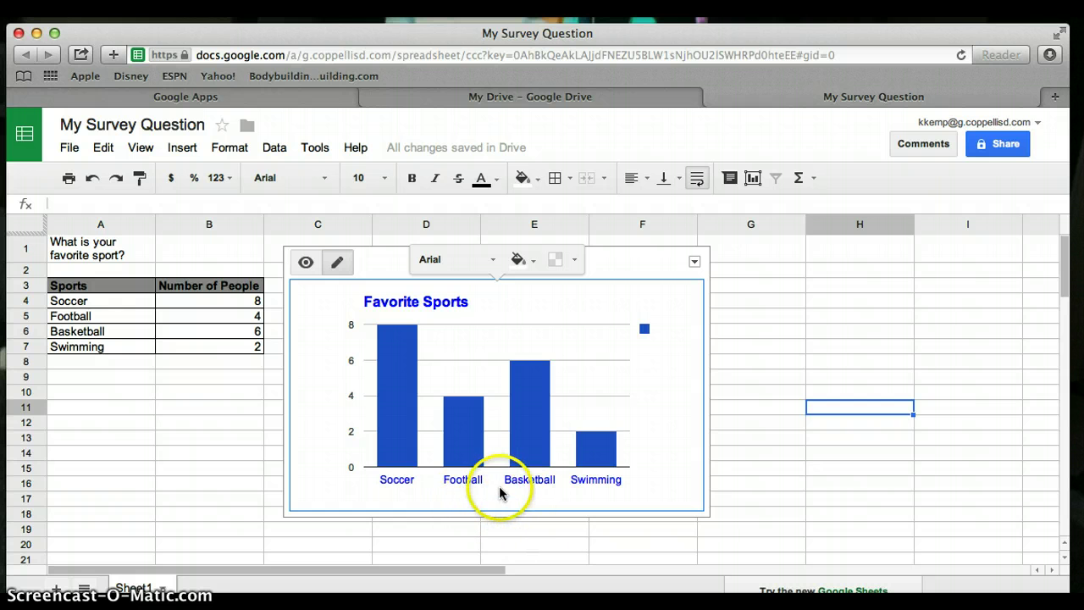
Open the chart's advanced editing options and set the horizontal axis title to "Sports"
left_click(694, 263)
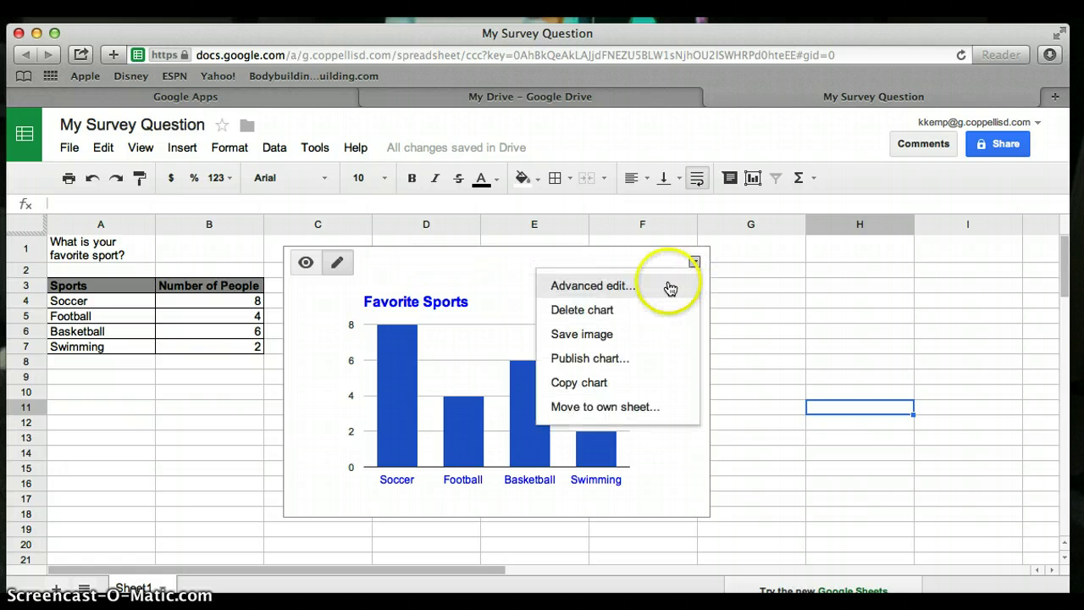
left_click(665, 285)
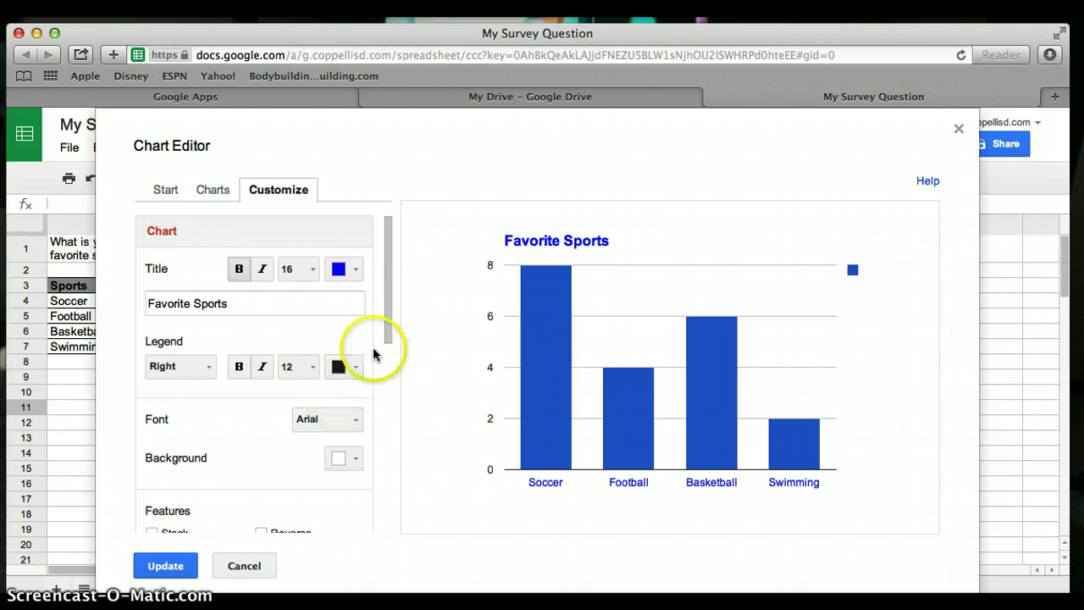
left_click_drag(388, 330, 388, 477)
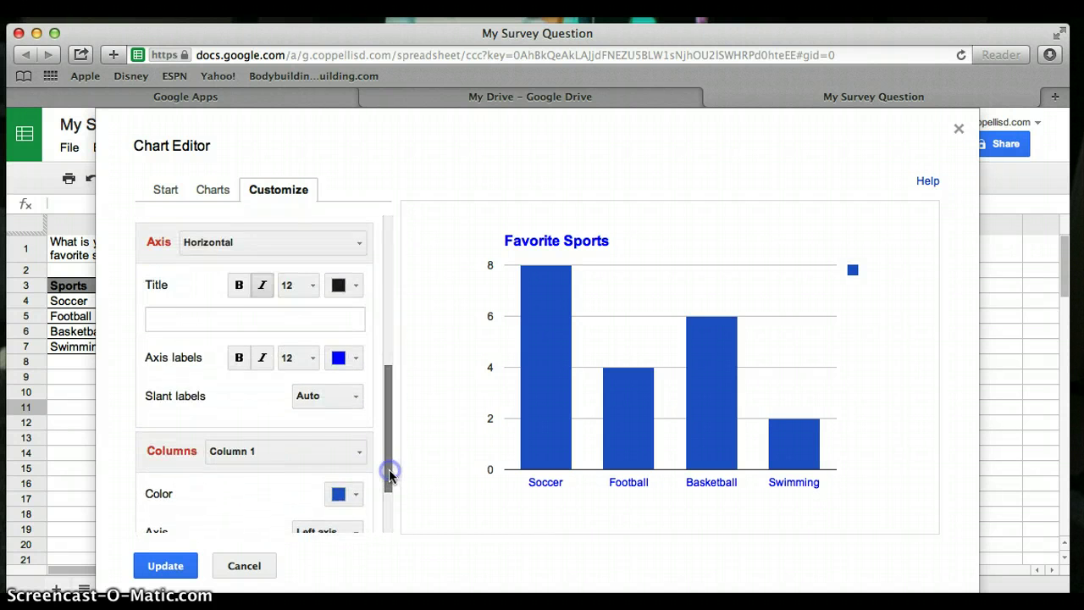
left_click(210, 318)
left_click(232, 246)
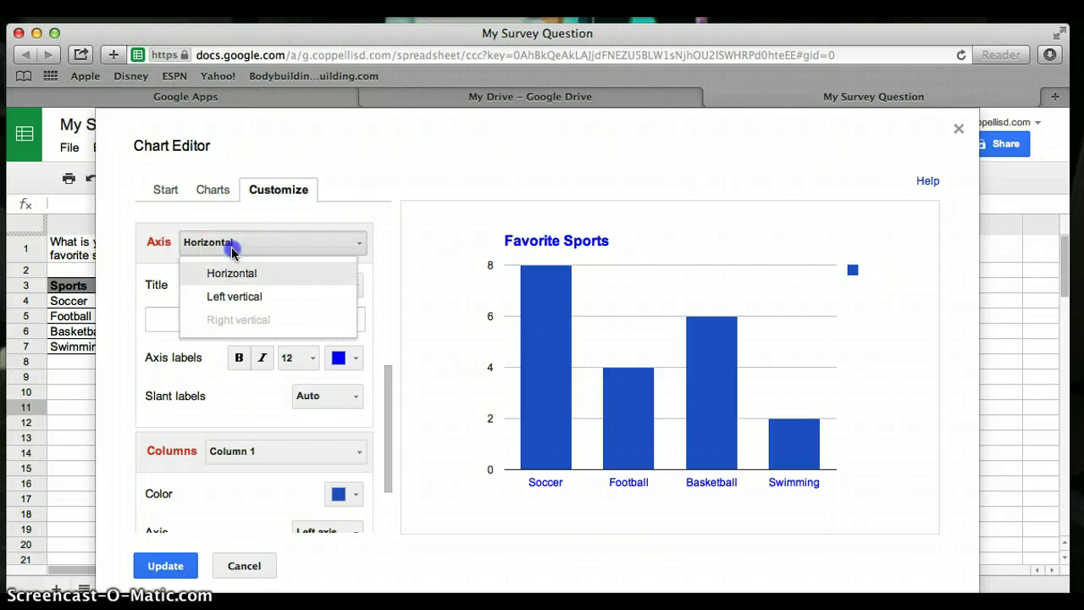
left_click(234, 272)
left_click(231, 312)
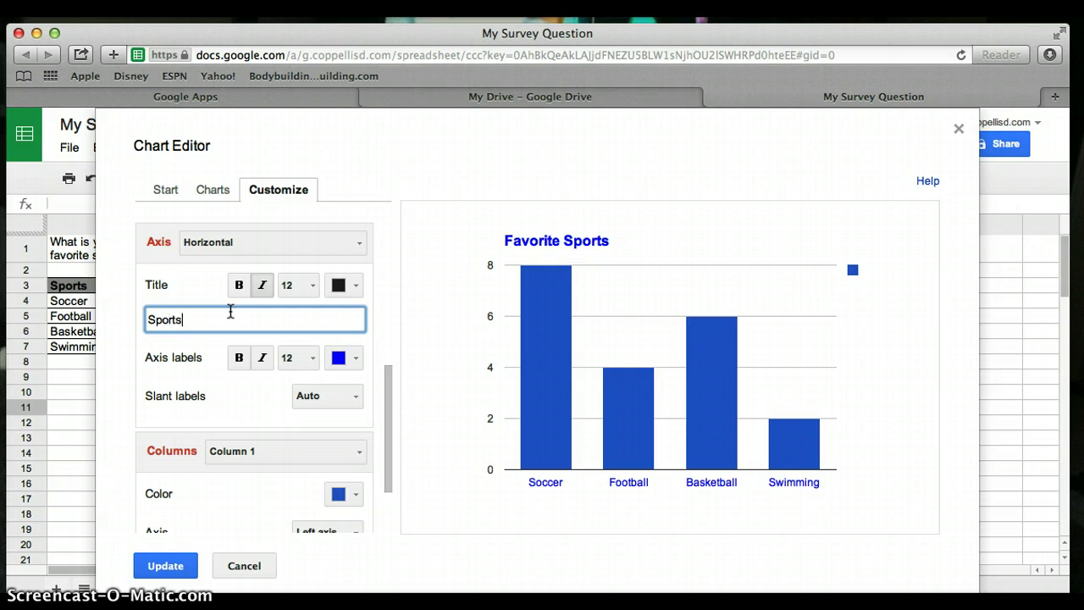
left_click(209, 347)
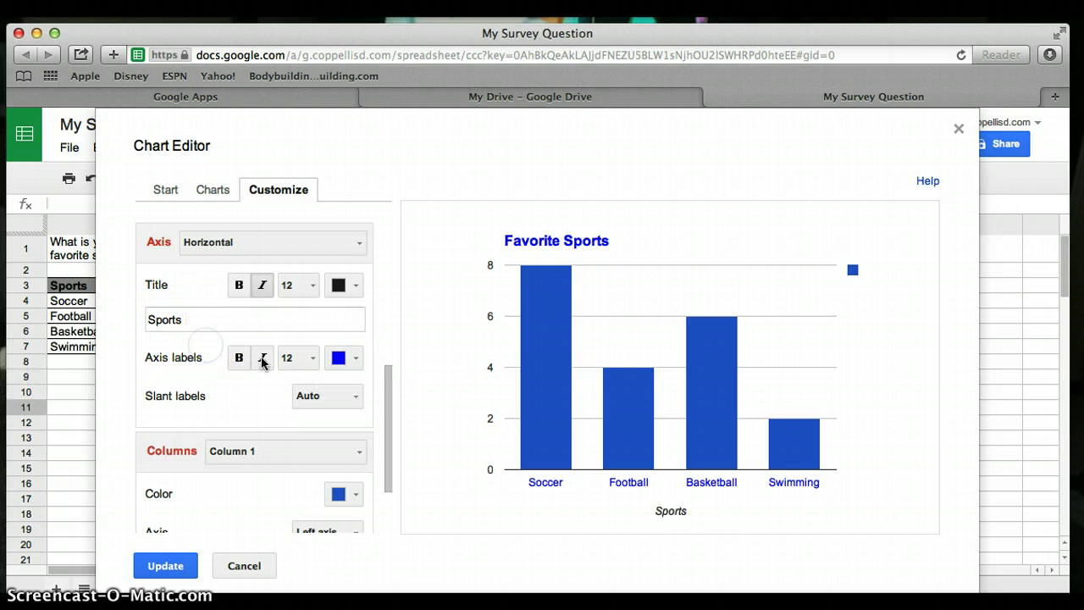
left_click(671, 487)
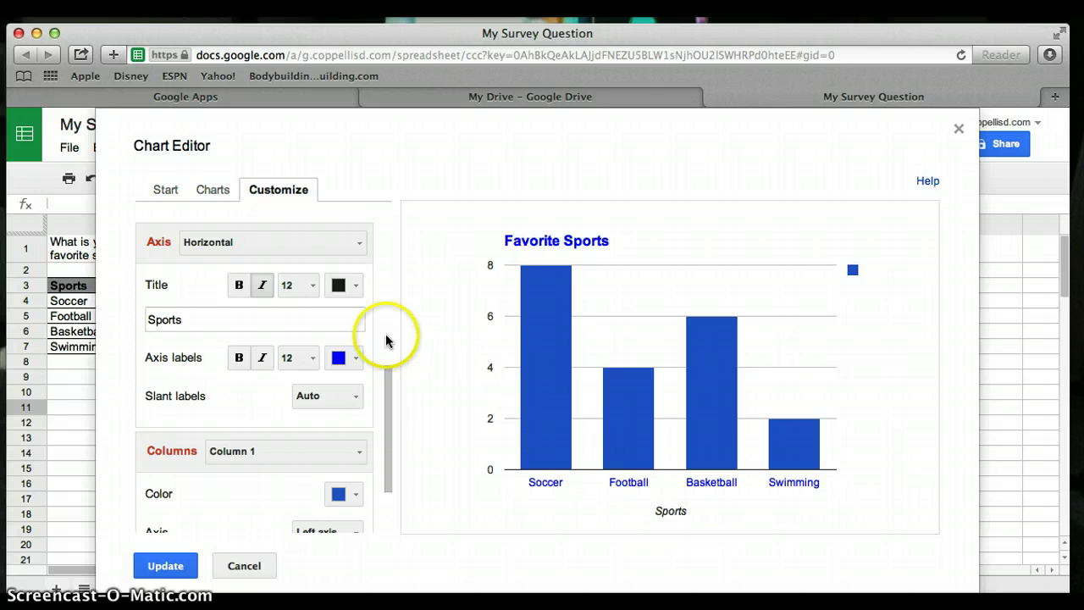
Change the text color of the chart's horizontal axis title to blue
left_click(357, 287)
left_click(457, 339)
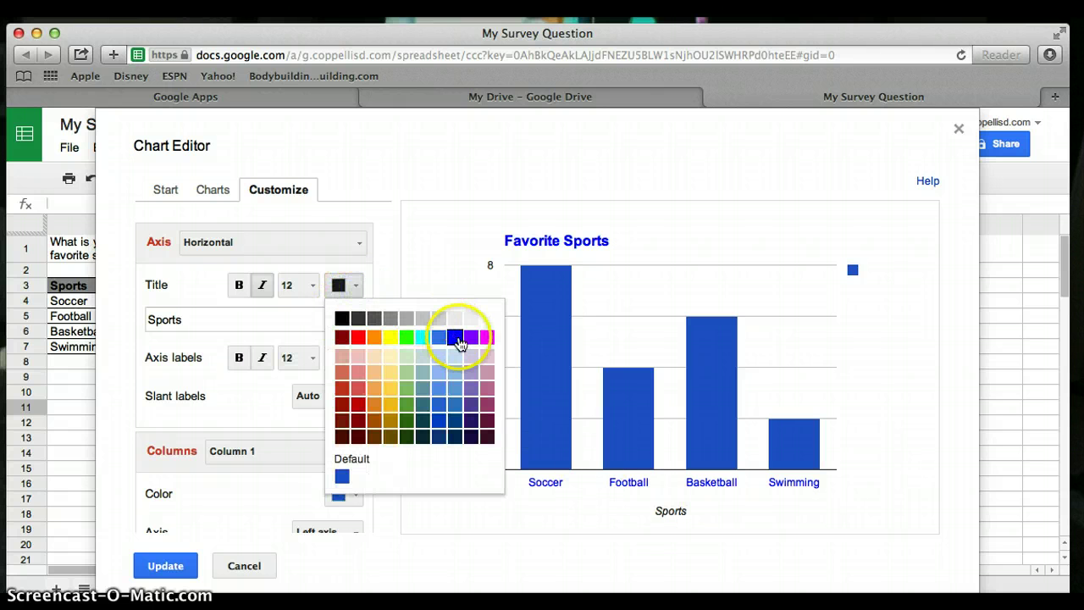
Set the left vertical axis title to "Number of People" in blue text and apply the edits to the chart
left_click(332, 243)
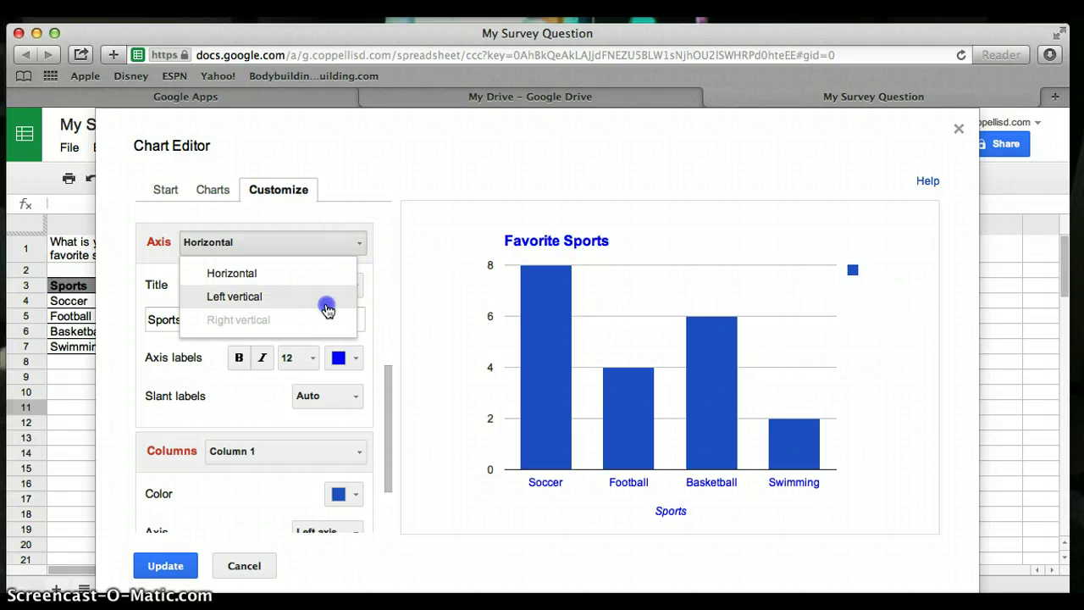
left_click(327, 299)
left_click(280, 314)
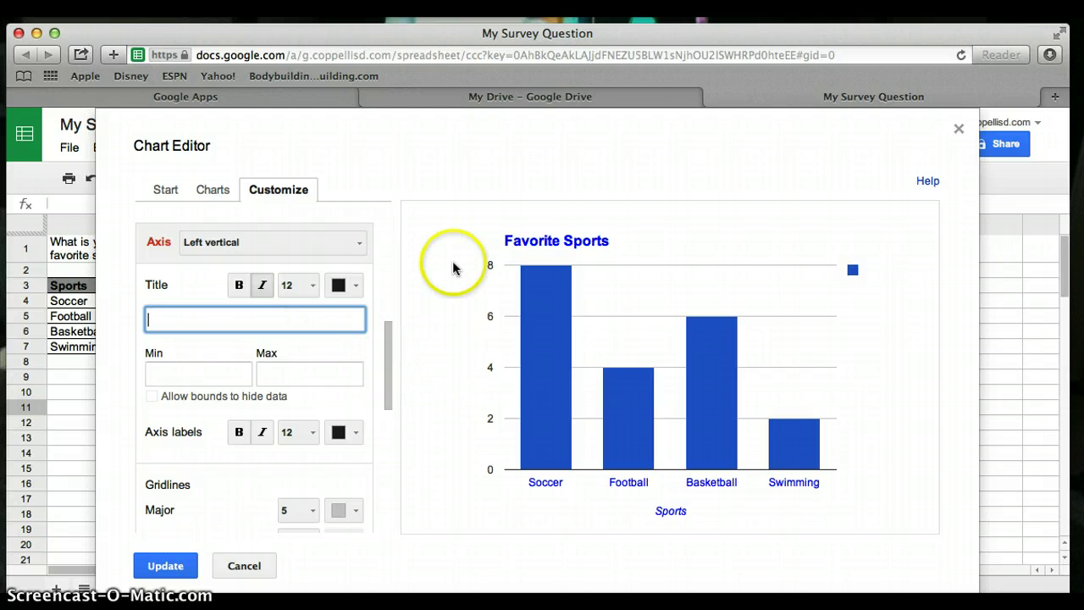
left_click(250, 318)
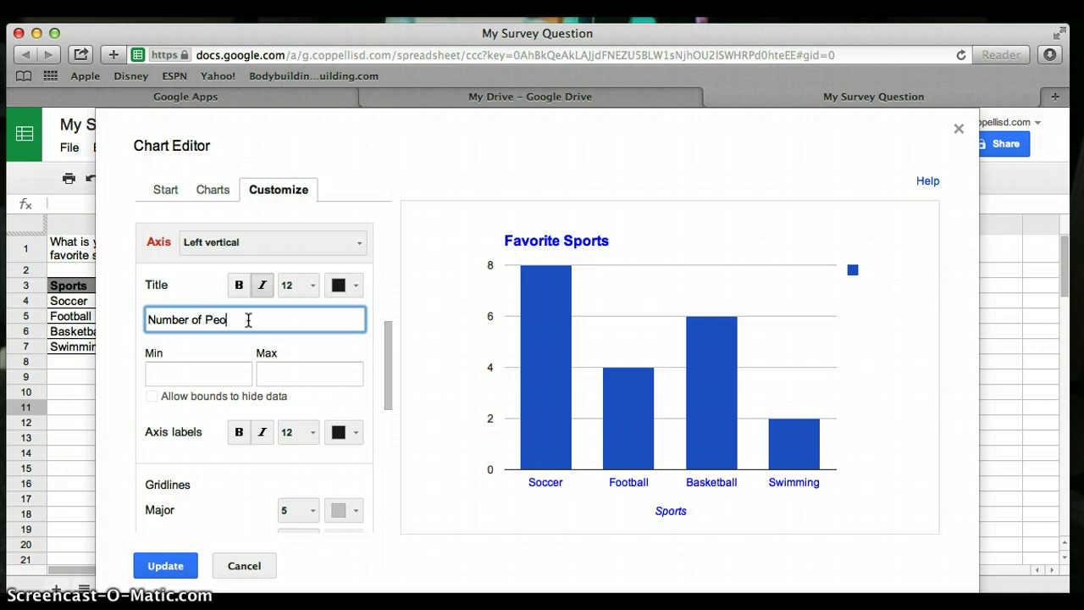
left_click_drag(248, 319, 320, 323)
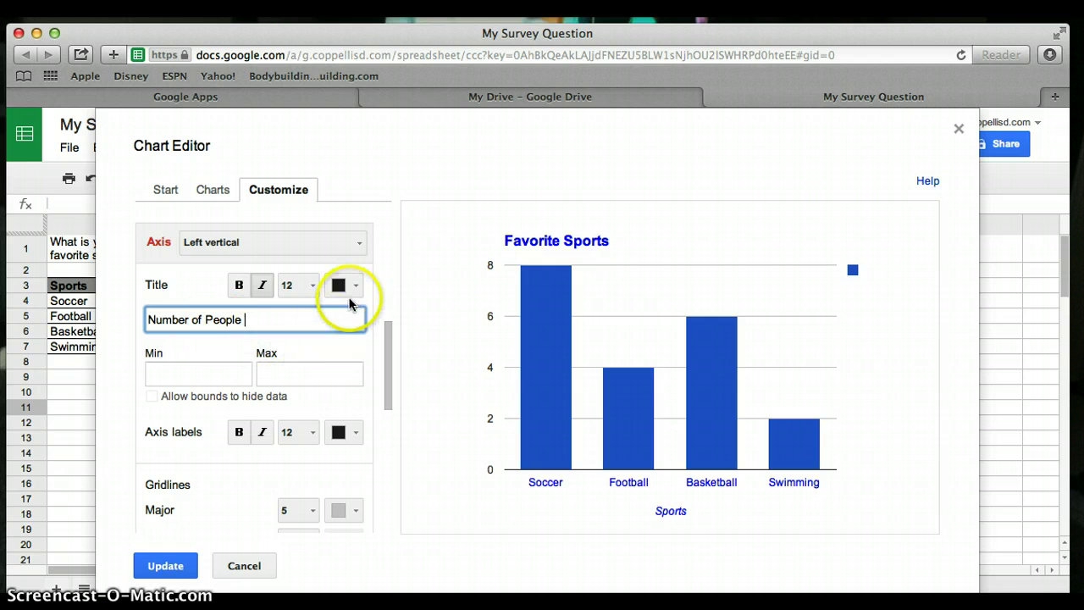
left_click(355, 286)
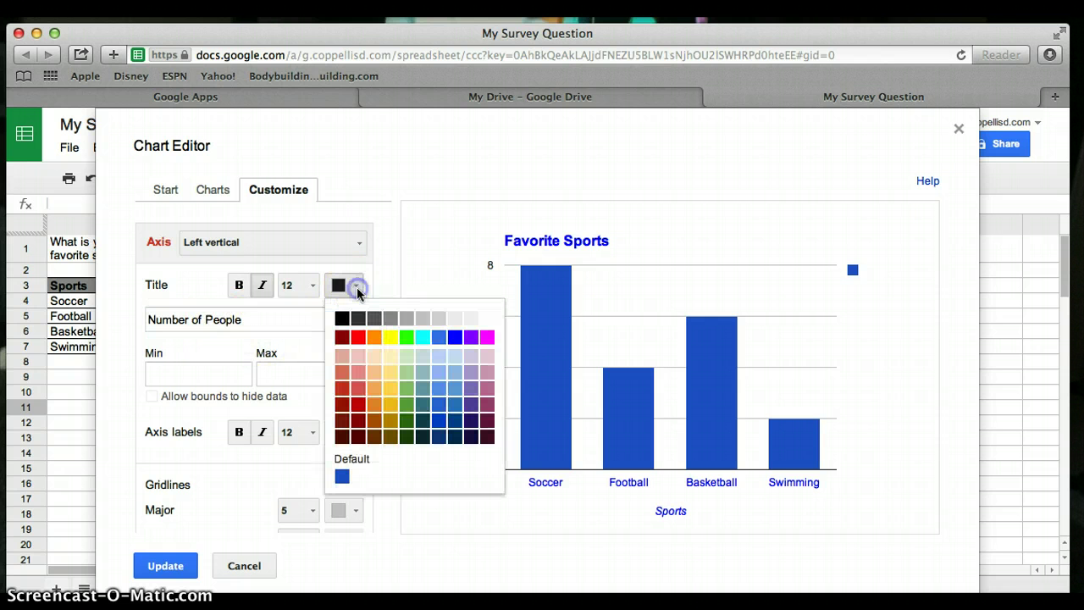
left_click(454, 338)
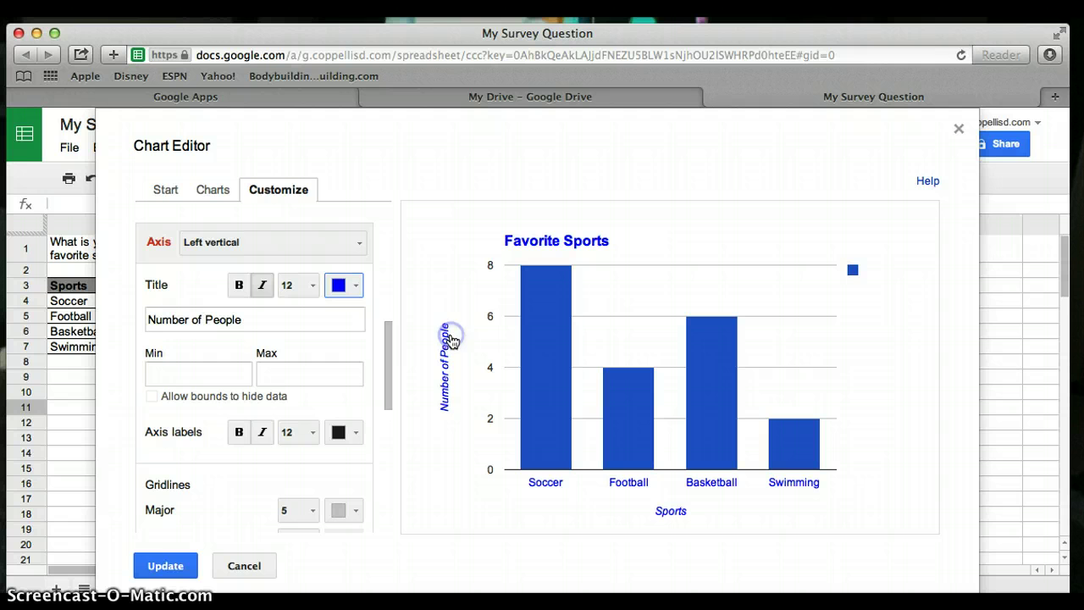
left_click(166, 567)
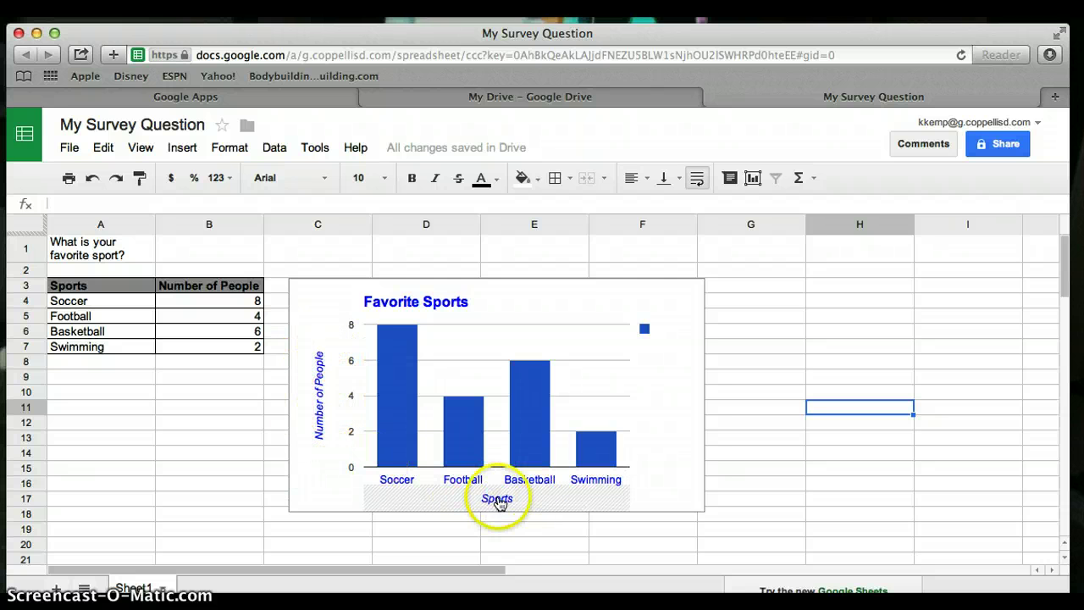
Change the fill color of the chart's columns to red and leave chart editing
left_click(398, 423)
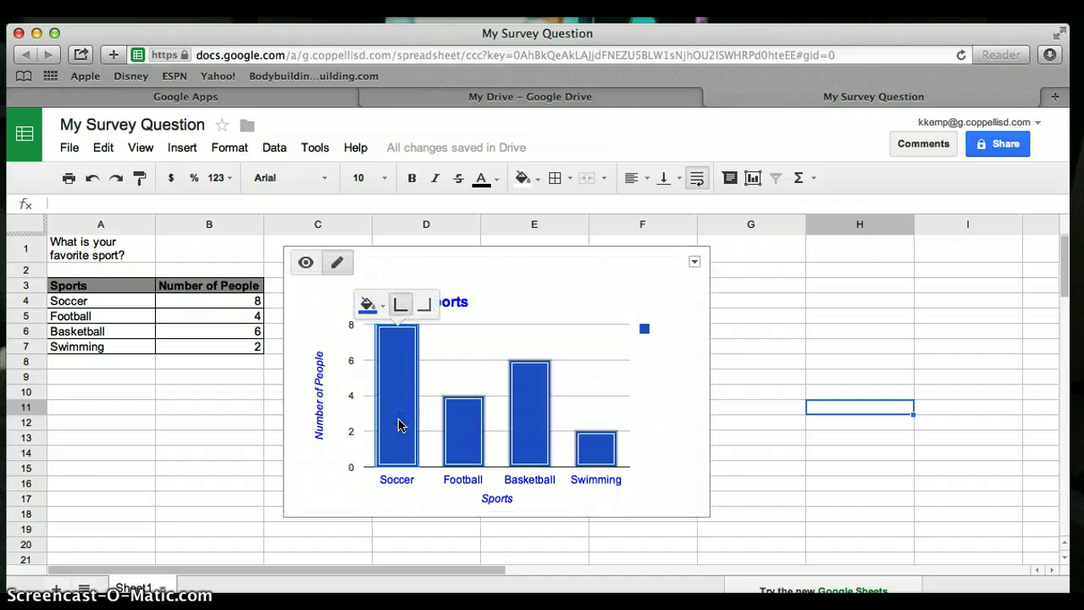
left_click(370, 305)
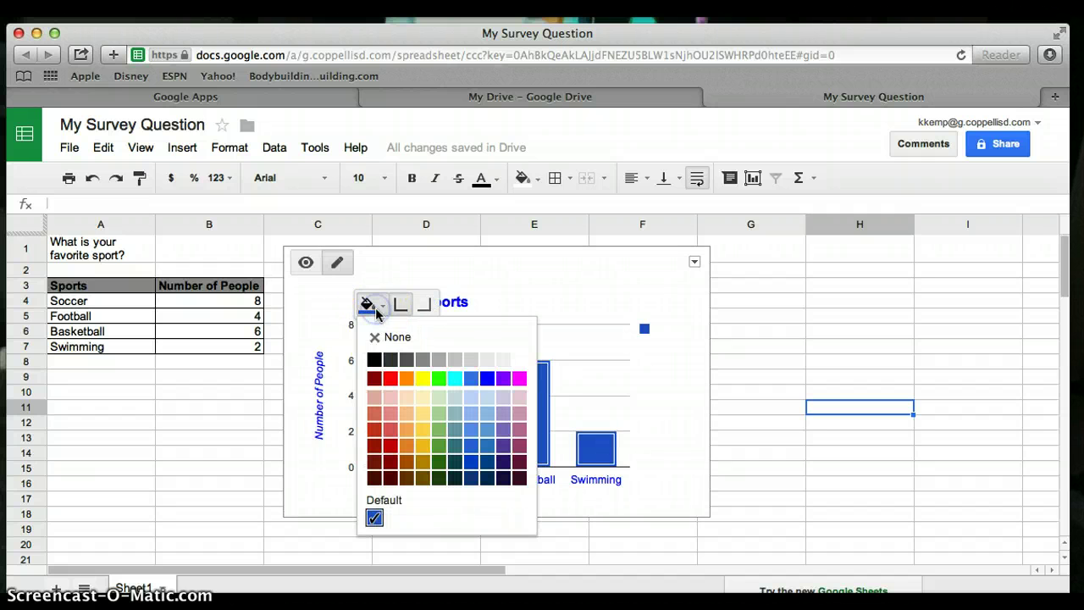
left_click(389, 379)
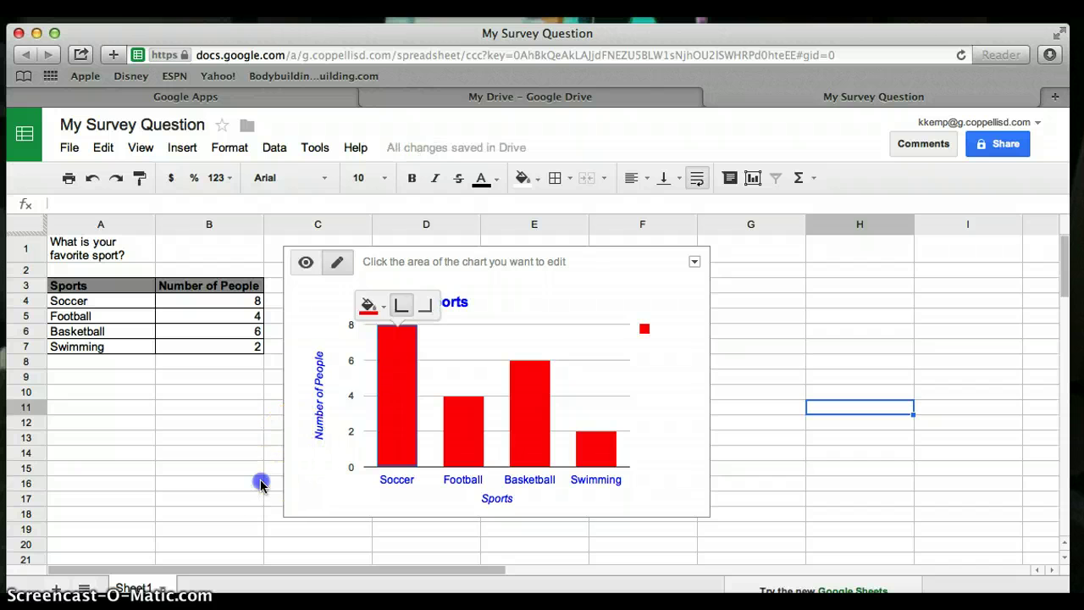
left_click(260, 483)
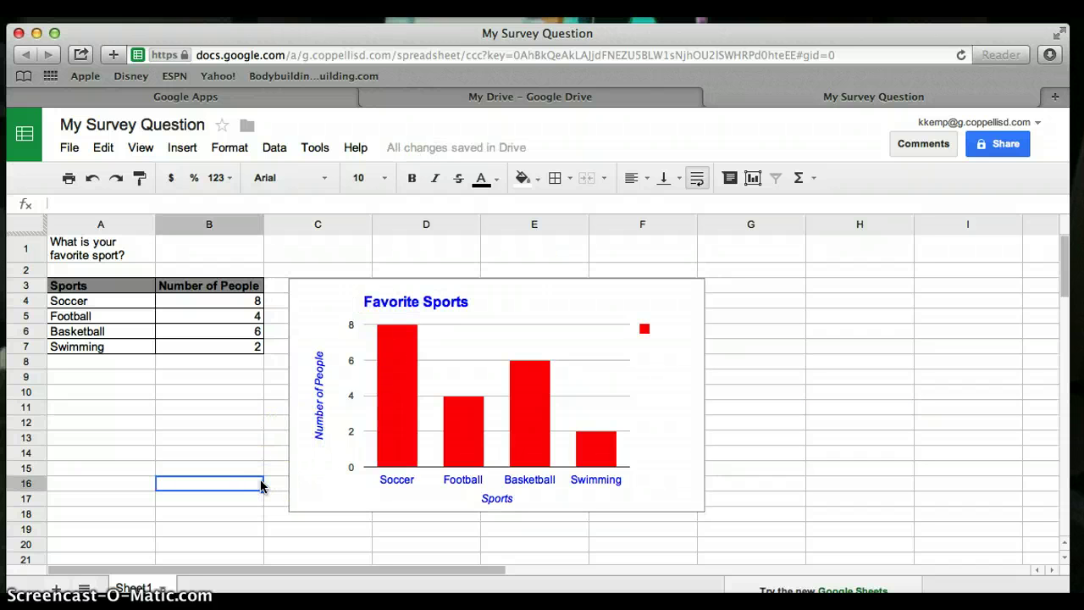